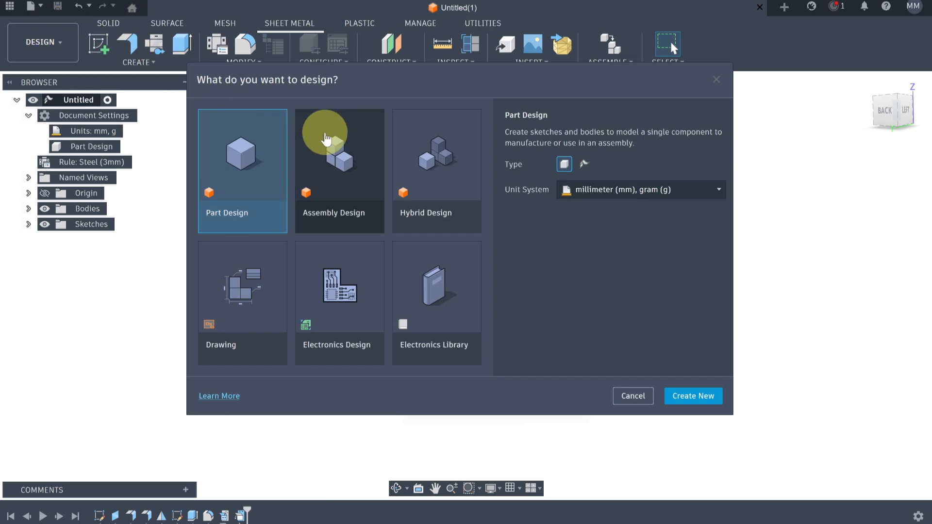
Step: Create a new manual drawing from the design, using mm units and an A4 sheet
click(245, 289)
click(692, 395)
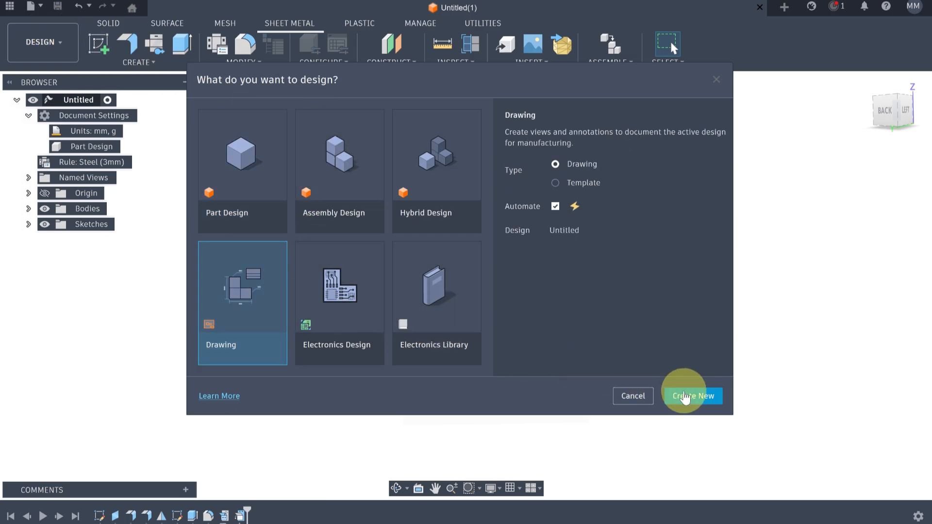
click(887, 183)
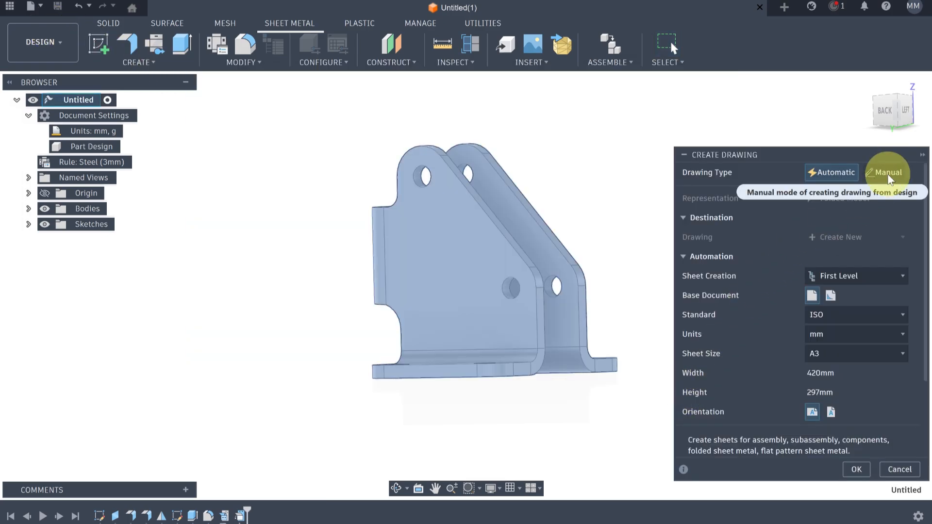
click(828, 296)
click(825, 330)
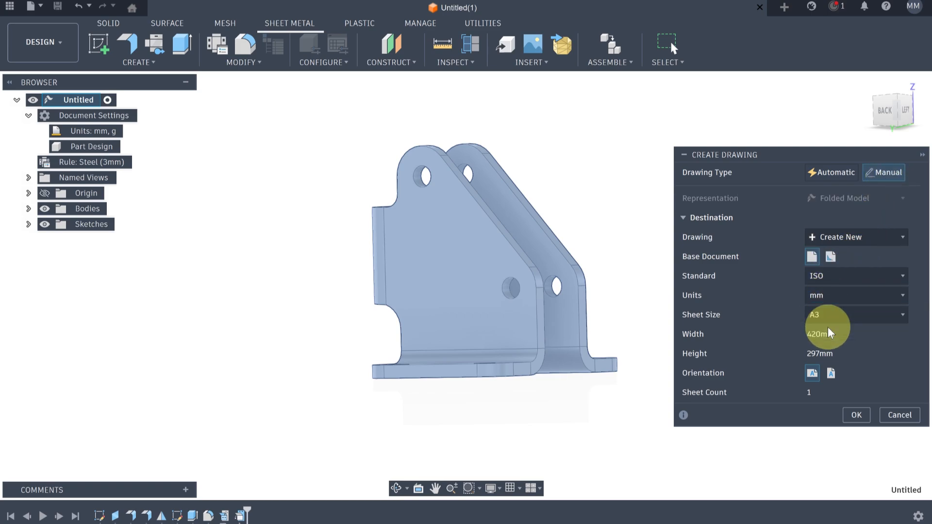
click(825, 320)
click(823, 334)
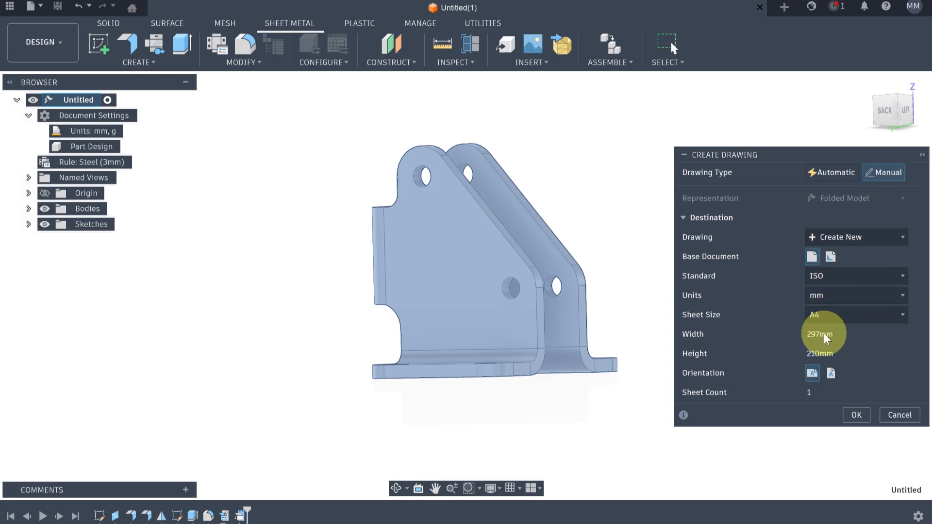
click(857, 415)
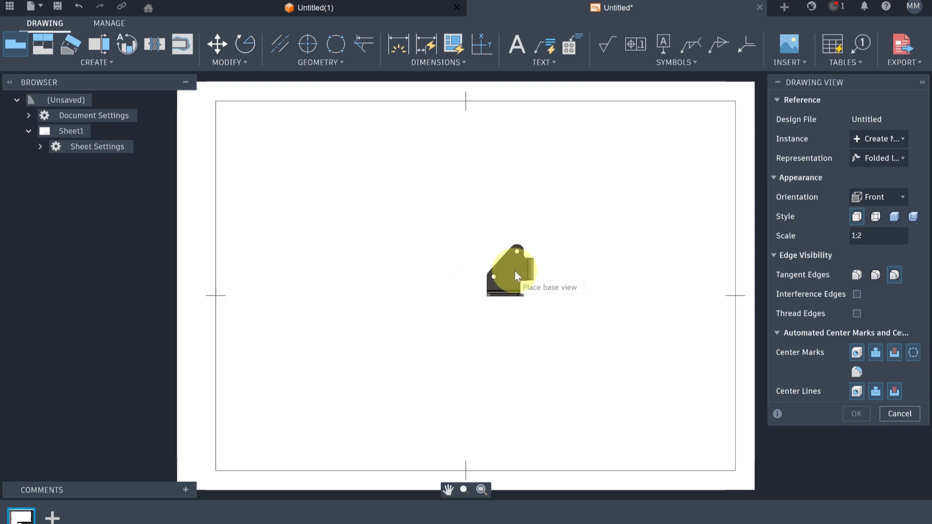
Step: Place a FRONT base view at 1:1 with visible and hidden edges and shortened tangent edges in the sheet's lower right area
click(875, 217)
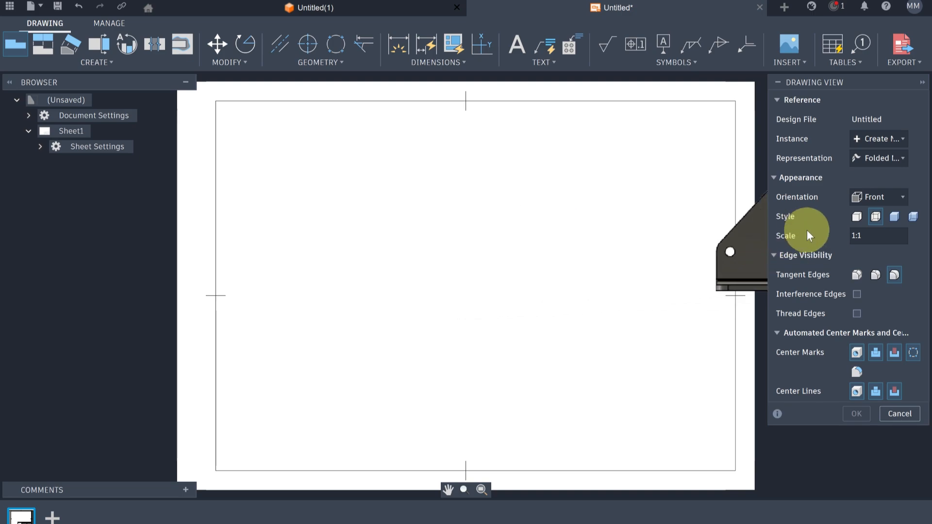
click(882, 201)
click(827, 247)
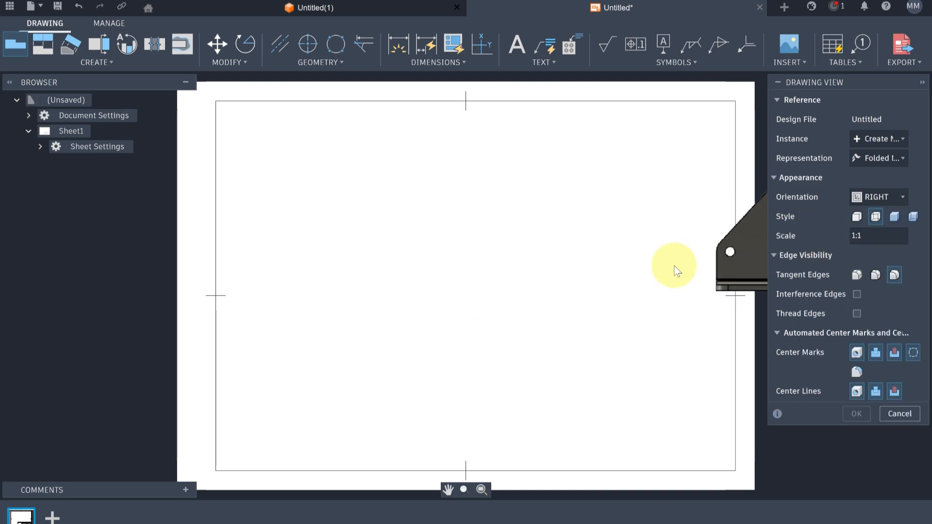
click(866, 199)
click(826, 231)
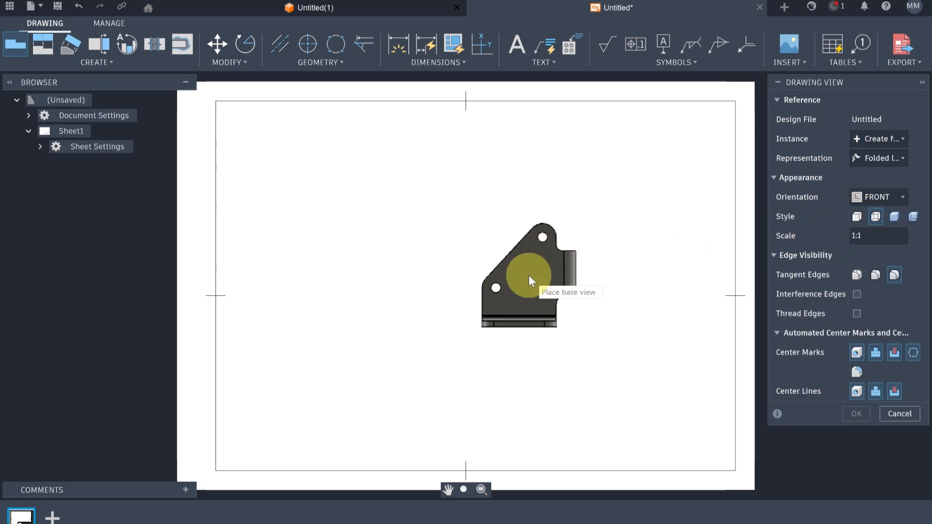
click(583, 351)
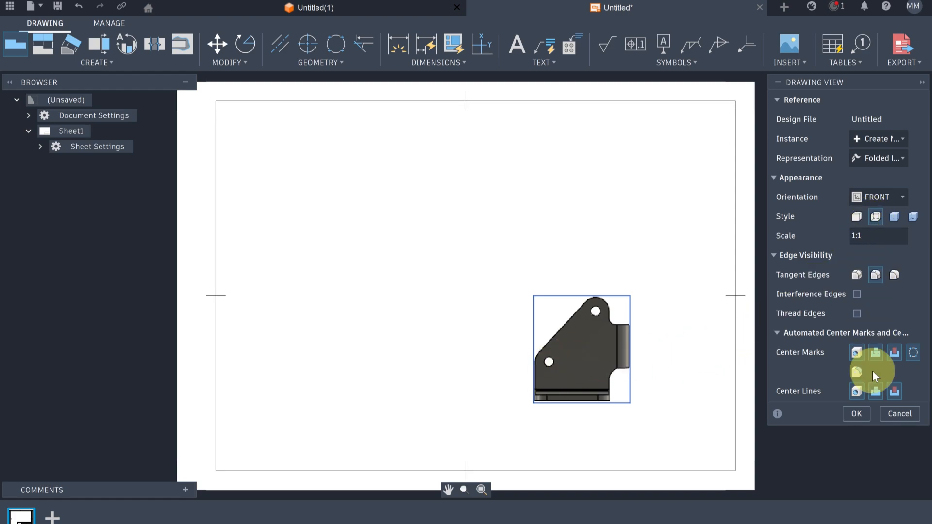
click(856, 414)
Step: Set the drawing's line width group to Medium and turn on the display of line widths
scroll(590, 356, up, 4)
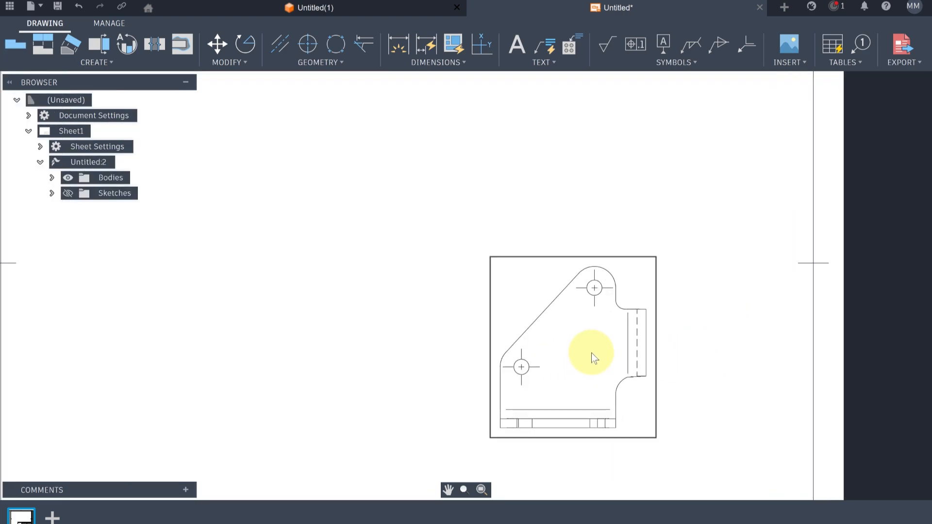
click(29, 120)
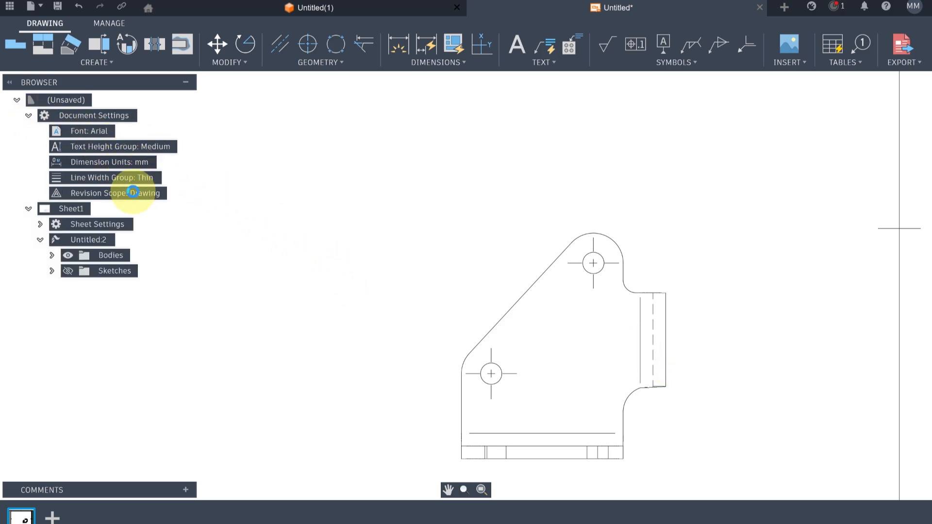
click(152, 178)
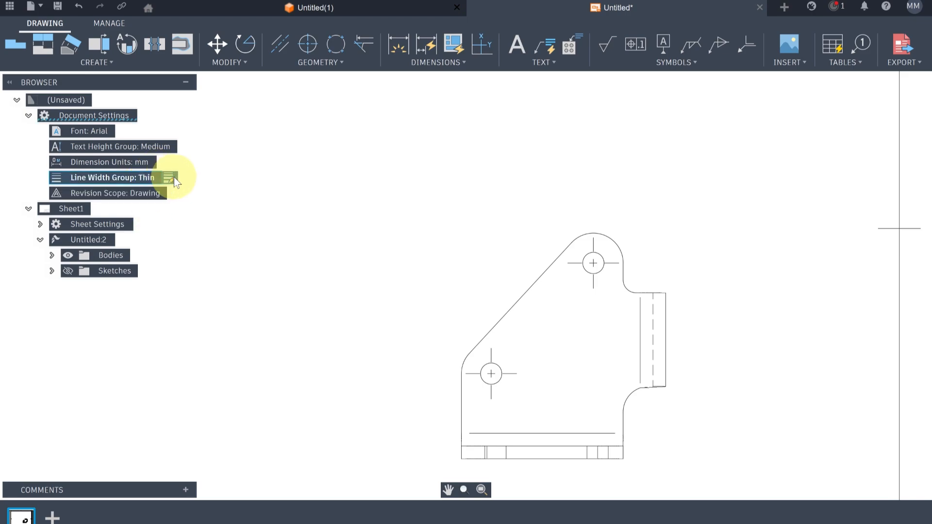
click(173, 177)
click(840, 257)
click(838, 297)
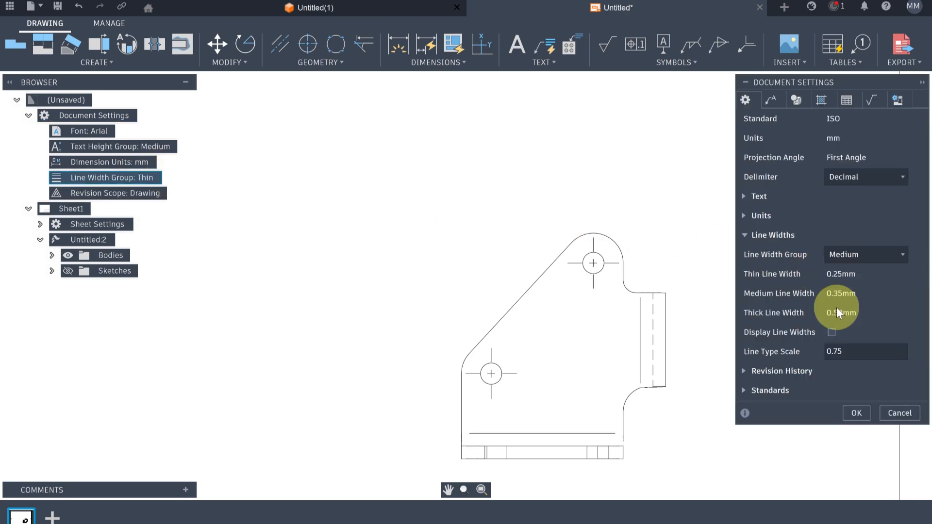
click(832, 332)
click(856, 413)
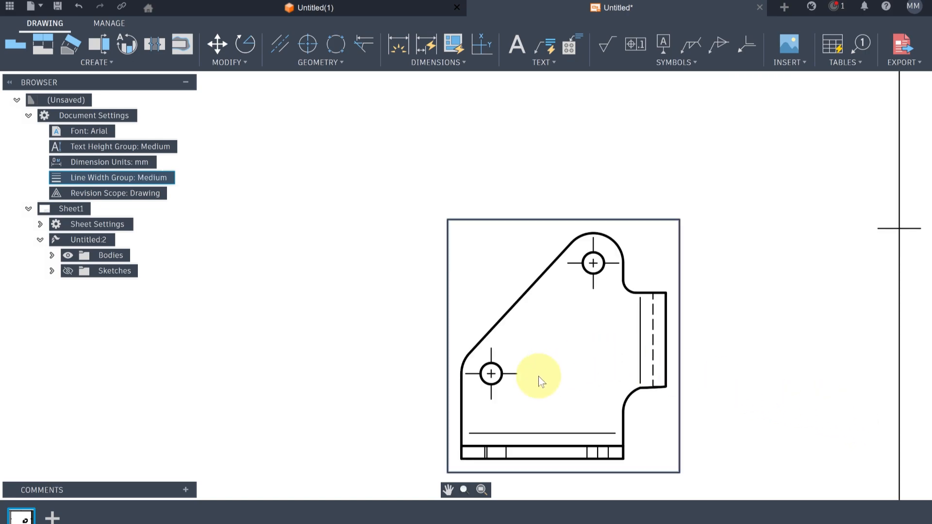
Step: Project two orthographic views from the base view, one to its left and one above it
scroll(550, 389, down, 3)
scroll(550, 390, down, 1)
mouse_move(567, 315)
middle_down()
mouse_move(599, 354)
mouse_move(601, 329)
middle_up()
scroll(592, 345, up, 2)
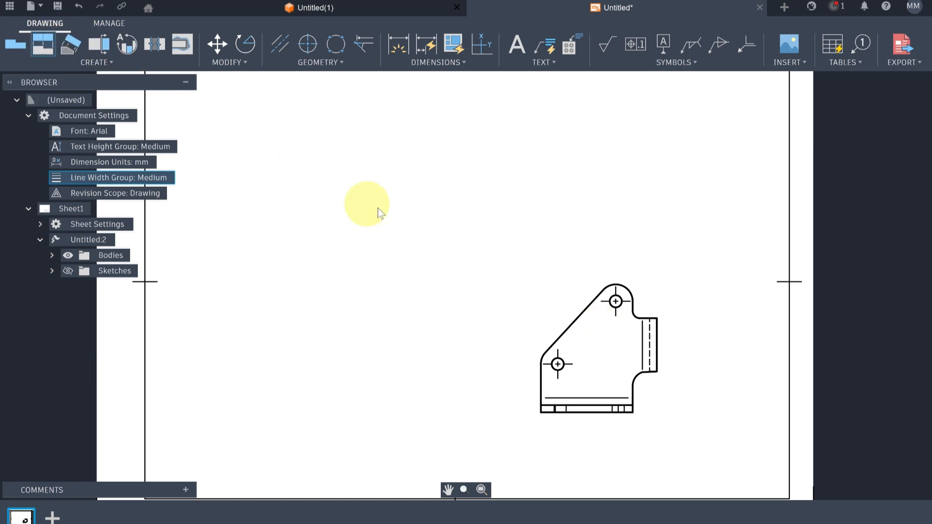
click(574, 338)
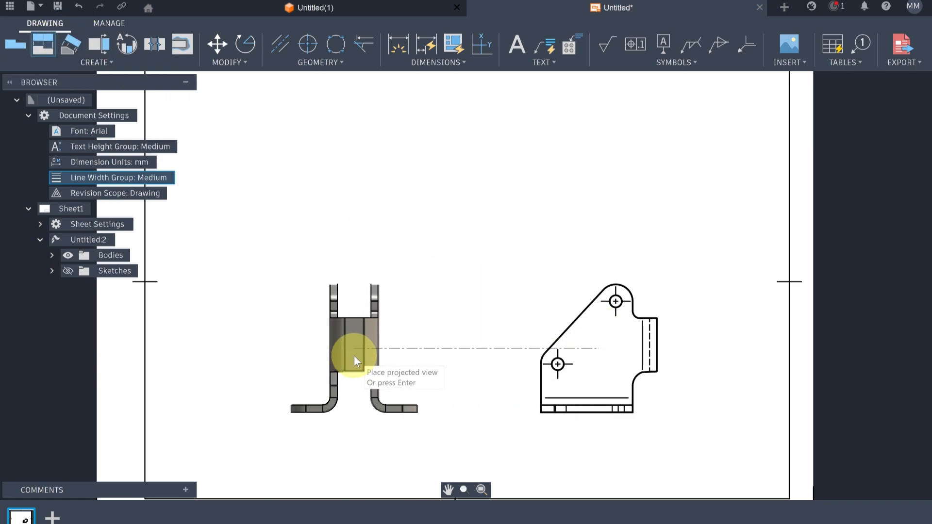
click(348, 355)
scroll(491, 380, down, 1)
scroll(491, 380, up, 1)
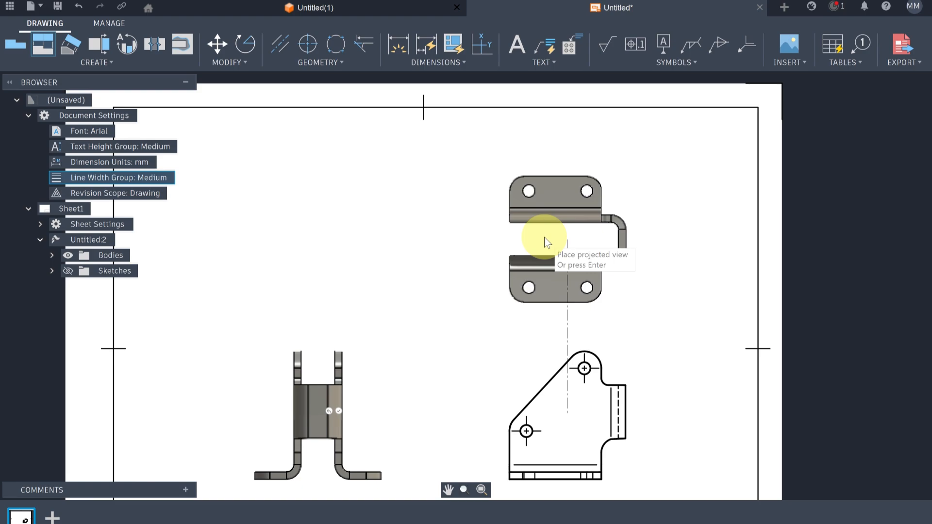
click(552, 229)
scroll(582, 301, down, 1)
scroll(530, 239, up, 1)
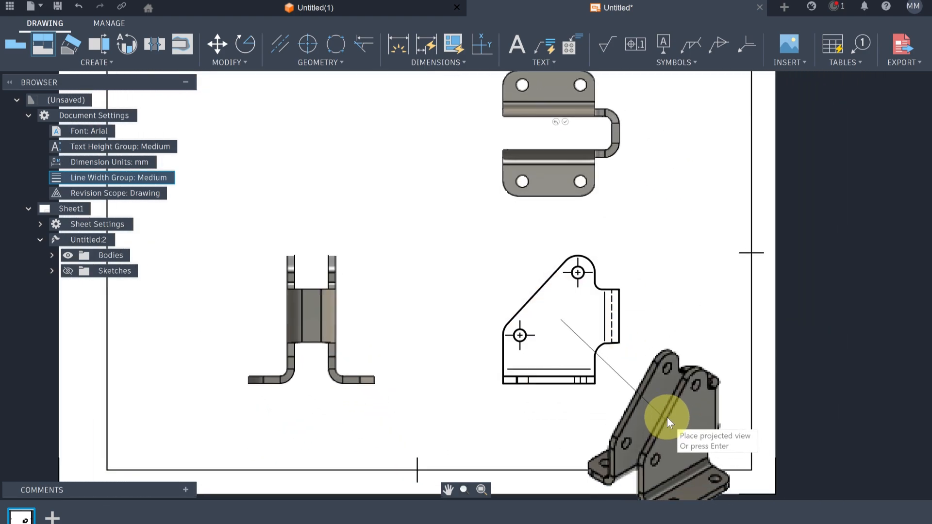
Step: Add an isometric projected view of the bracket and move it to the sheet's upper left area
click(666, 401)
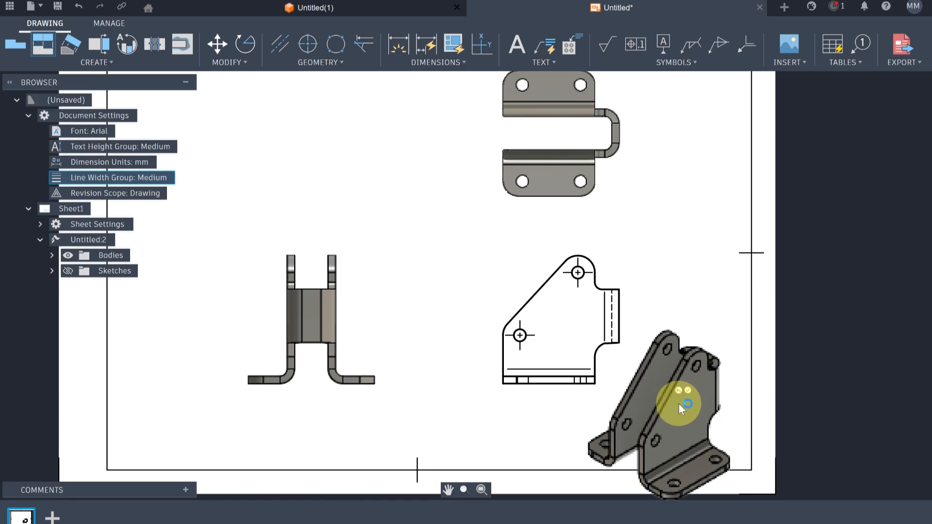
key(Return)
drag(668, 408, 282, 140)
middle_drag(353, 210, 425, 315)
drag(357, 250, 335, 226)
Step: Change the isometric view's style to shaded
double_click(336, 226)
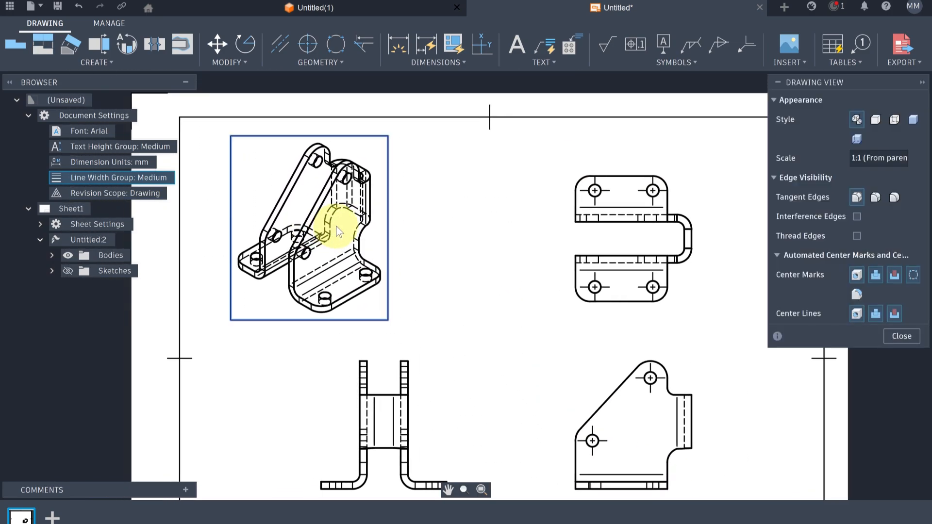
click(912, 119)
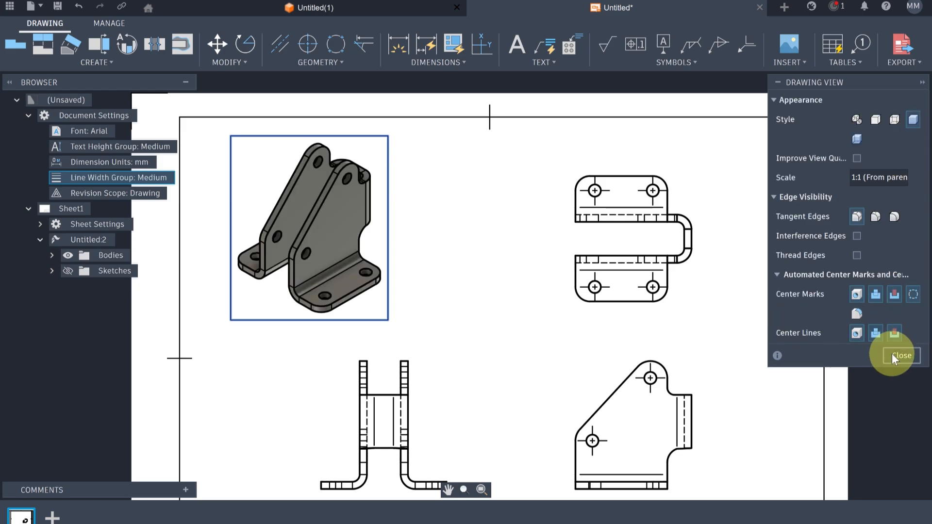
click(898, 355)
Step: Dimension the thickness of the right upright plate in the side view, placing the dimension above the view
scroll(711, 345, down, 3)
middle_drag(712, 349, 626, 274)
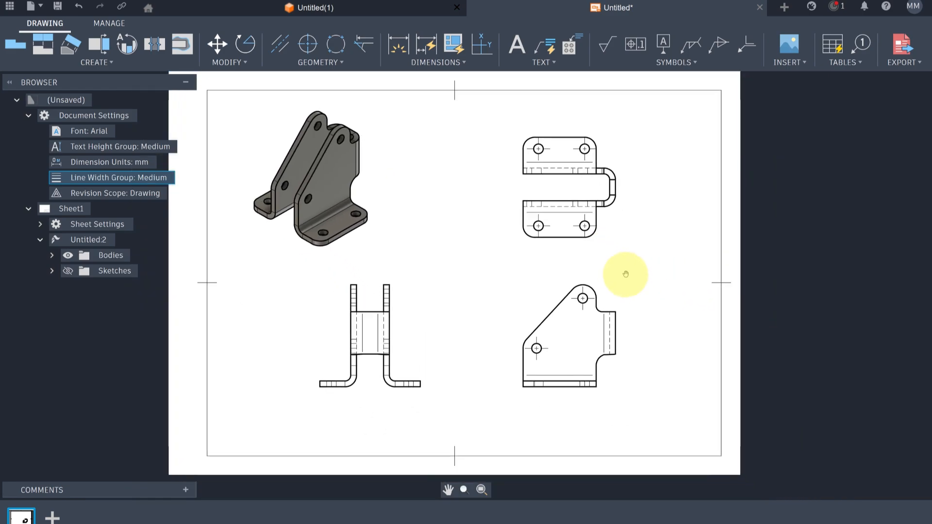
scroll(345, 348, up, 5)
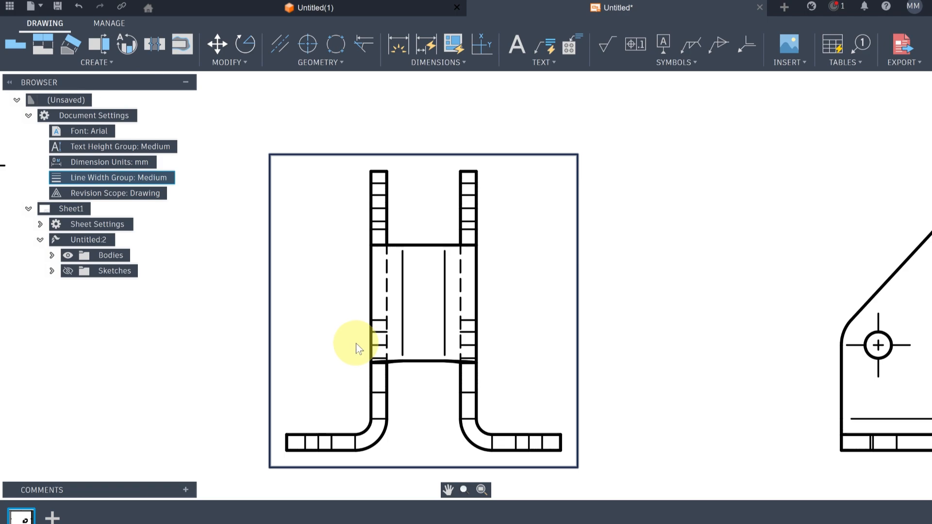
middle_drag(356, 344, 383, 324)
click(392, 40)
middle_drag(738, 323, 718, 328)
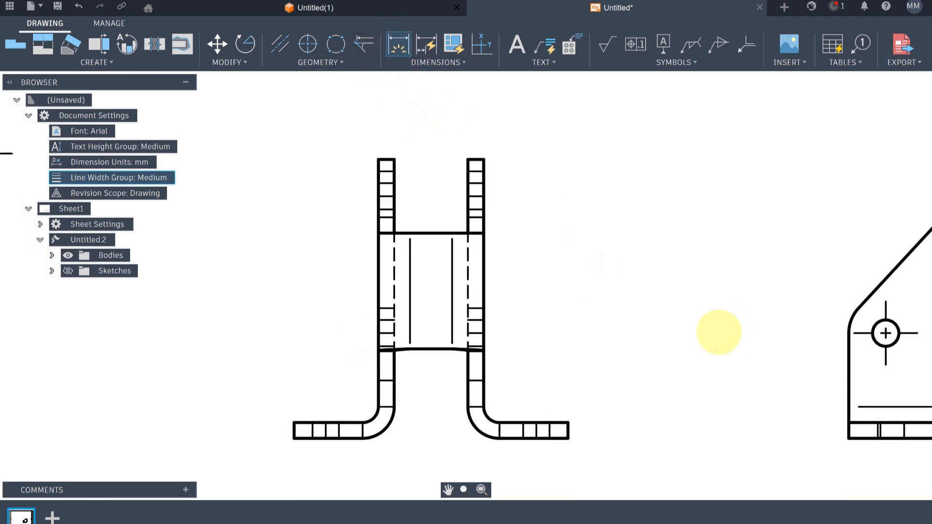
click(466, 204)
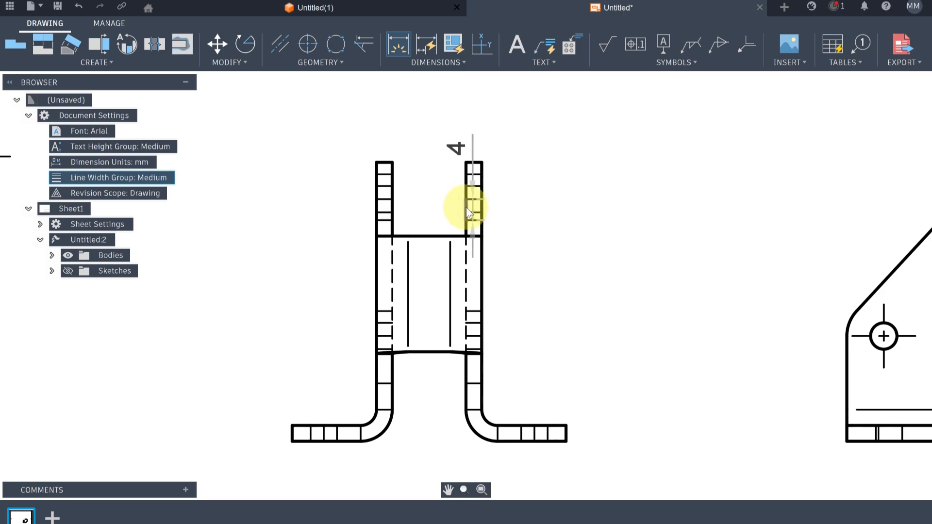
click(481, 205)
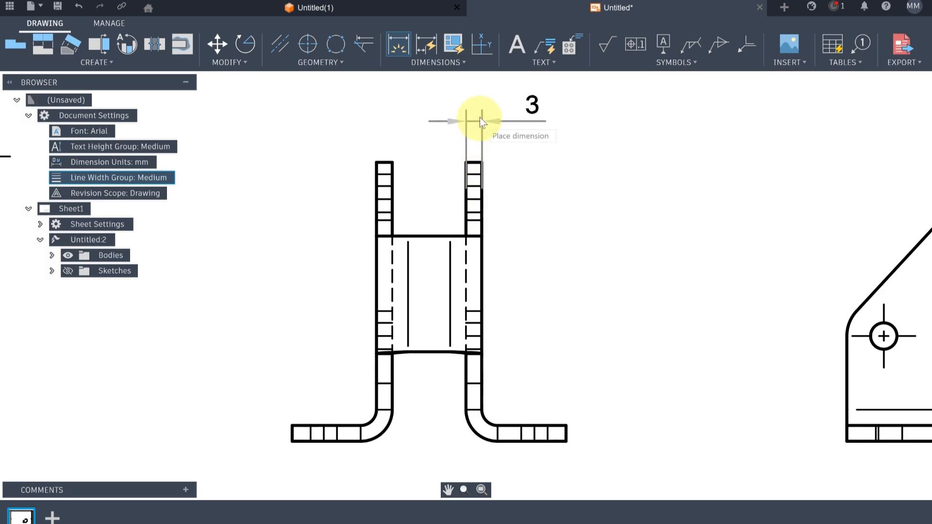
click(483, 108)
Step: Dimension the width across the outer faces of the two upright plates, placing the dimension below the side view
middle_drag(578, 219, 591, 227)
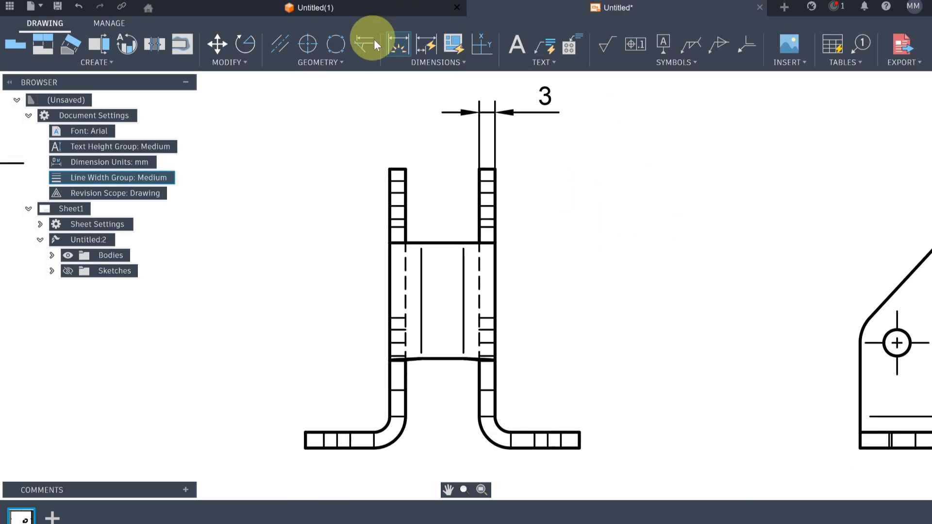
click(399, 44)
mouse_move(661, 326)
middle_down()
mouse_move(645, 247)
mouse_move(671, 235)
middle_up()
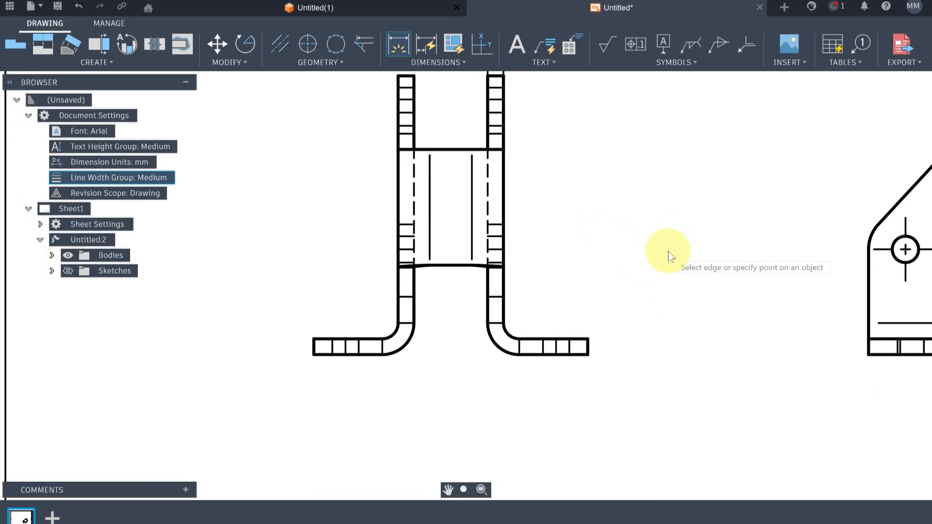
click(398, 290)
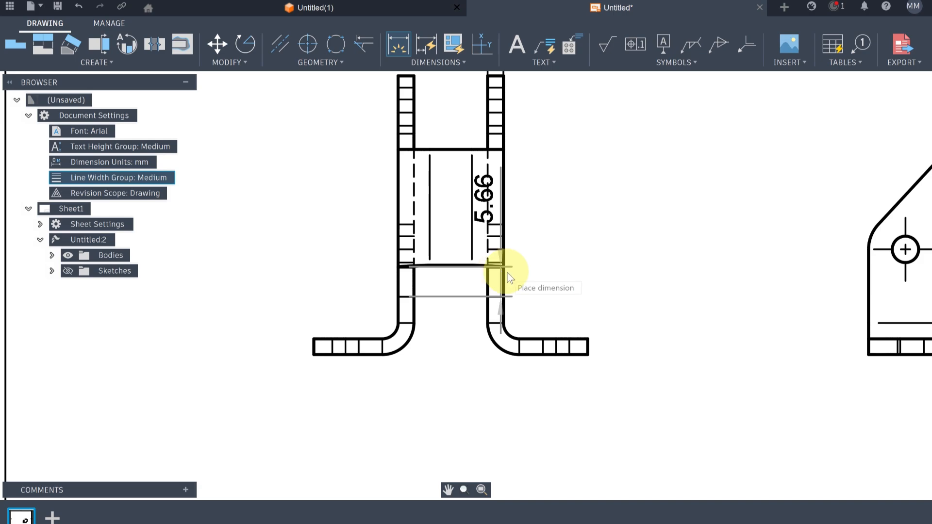
click(504, 282)
click(465, 429)
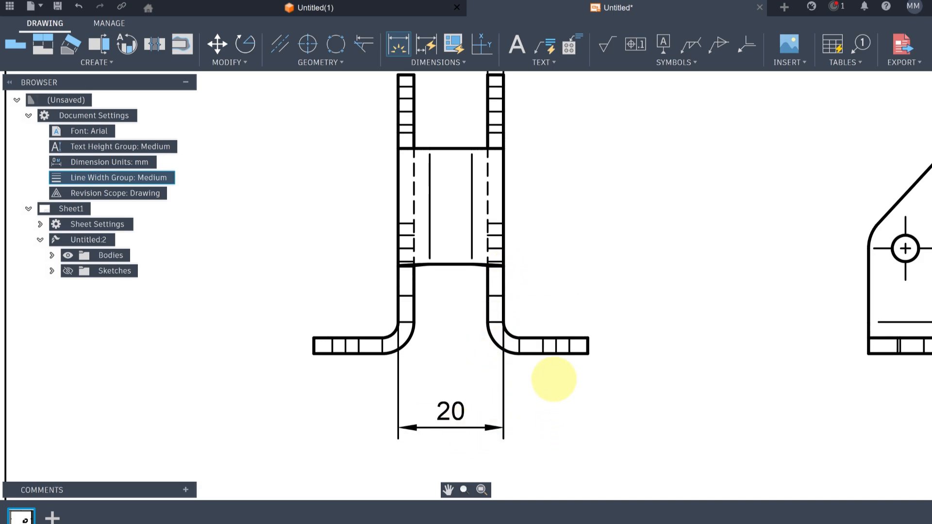
Step: Dimension the overall width between the outer ends of the base flanges, below the existing width dimension
middle_drag(551, 381, 571, 317)
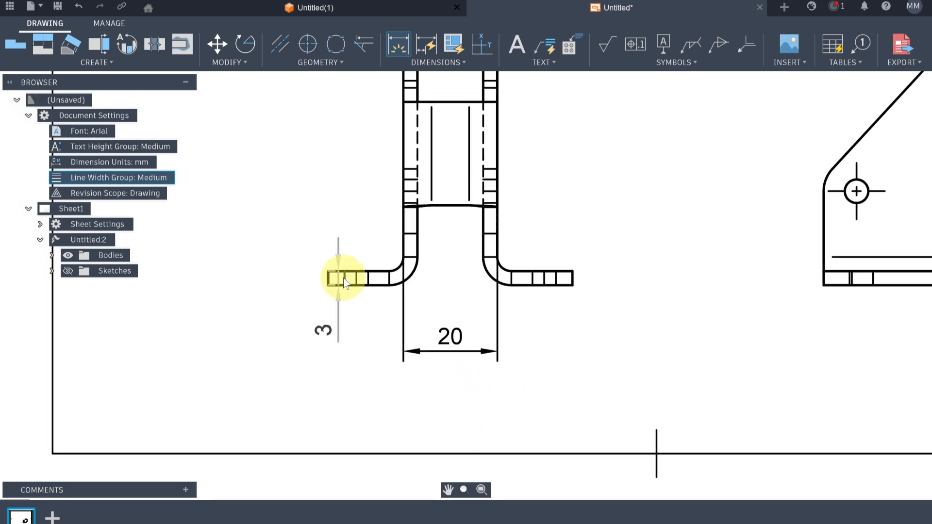
scroll(343, 278, up, 2)
click(311, 277)
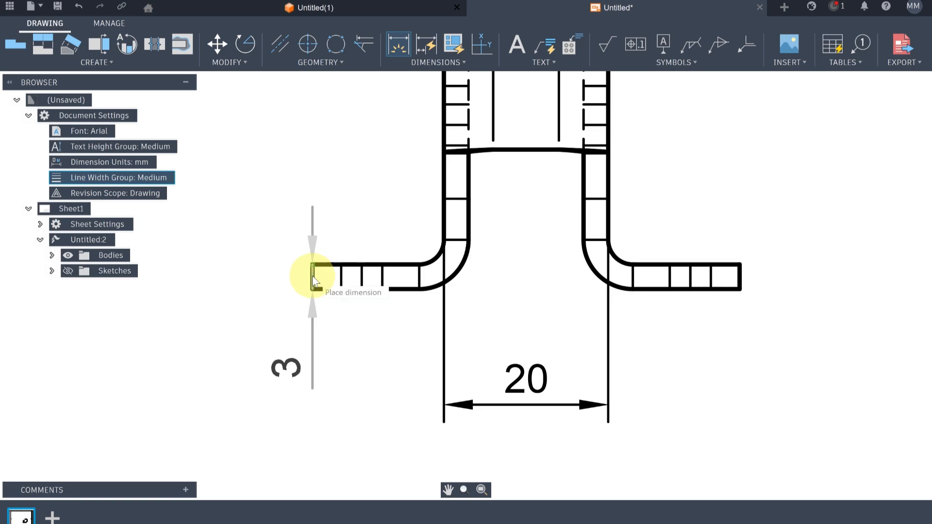
click(742, 275)
mouse_move(742, 285)
middle_down()
mouse_move(657, 260)
mouse_move(635, 358)
mouse_move(634, 313)
middle_up()
click(677, 372)
Step: Dimension the horizontal distance from the left flange's outer end to the left upright's outer face, placing it above the flange
scroll(671, 241, down, 3)
scroll(631, 308, up, 1)
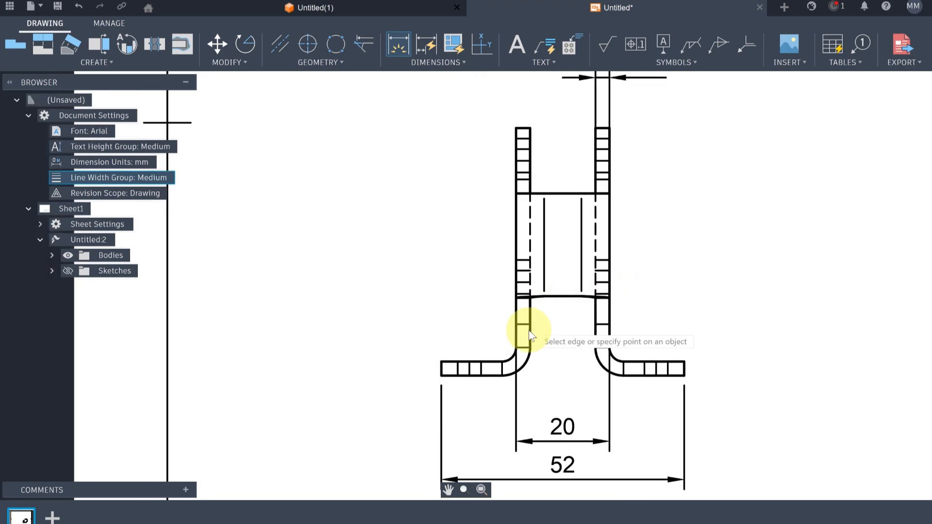
scroll(439, 368, up, 3)
click(429, 361)
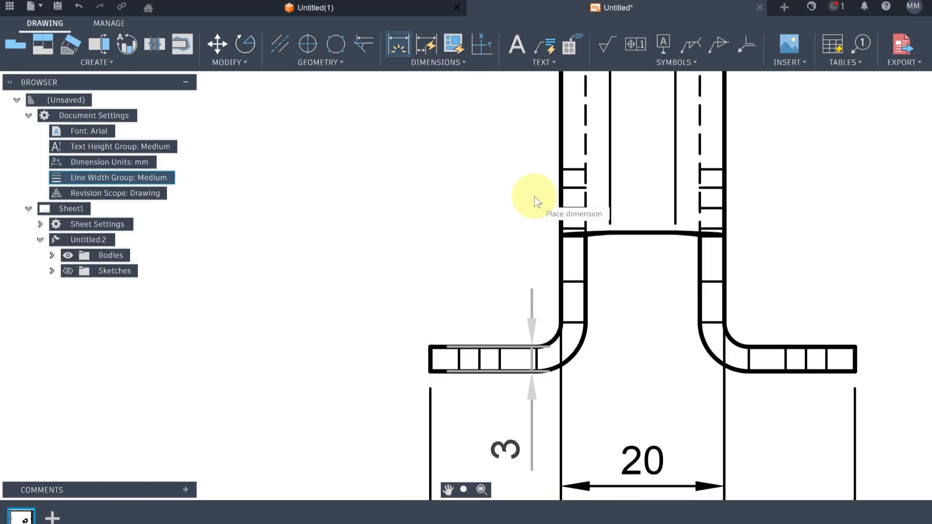
click(560, 169)
click(510, 124)
scroll(625, 288, down, 2)
scroll(680, 326, down, 1)
scroll(634, 357, up, 1)
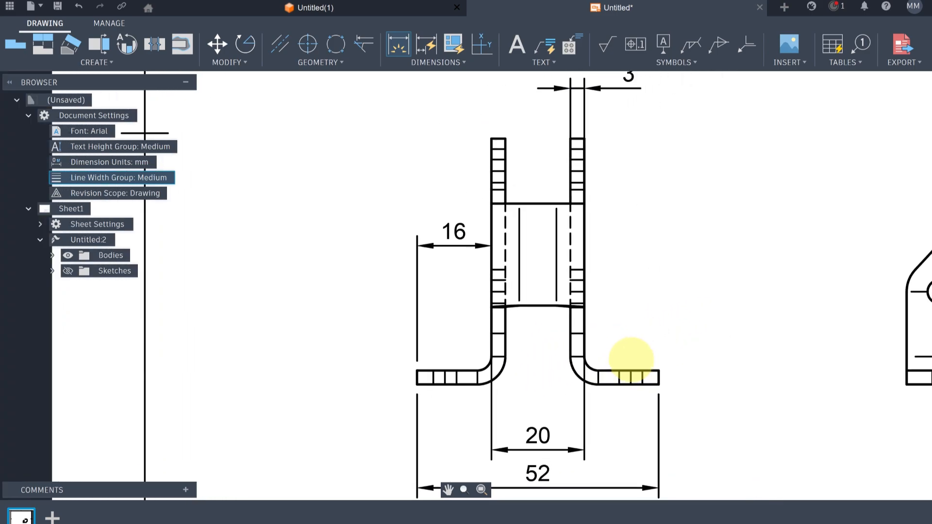
Step: Dimension the bracket's overall height in the side view, placing the dimension to the left of the flange width dimension
scroll(591, 291, up, 2)
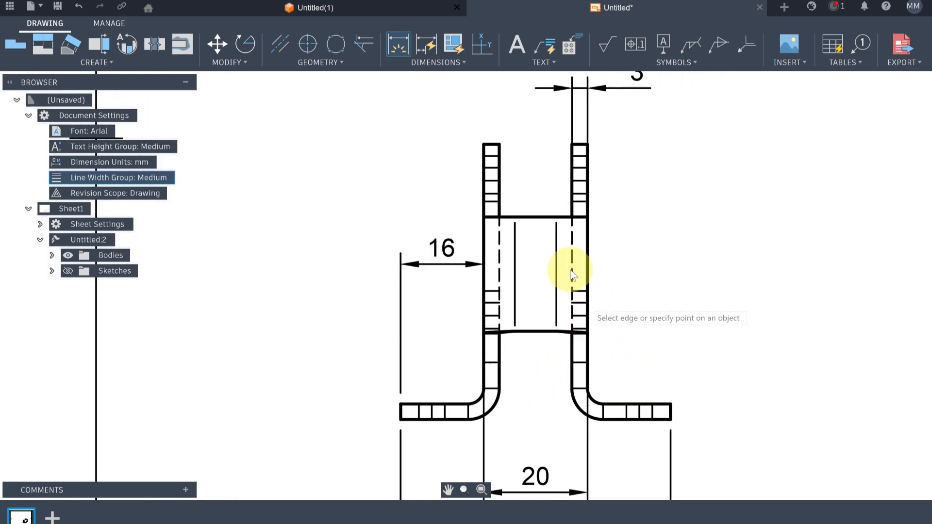
scroll(487, 145, up, 2)
middle_drag(539, 322, 558, 84)
mouse_move(454, 343)
middle_down()
mouse_move(506, 385)
mouse_move(546, 462)
middle_up()
mouse_move(503, 367)
middle_down()
mouse_move(555, 283)
mouse_move(560, 313)
mouse_move(542, 347)
middle_up()
scroll(560, 319, down, 1)
click(432, 317)
Step: Dimension the outer bend radius between the right upright and its flange in the side view, placing it outside the upright
scroll(639, 315, down, 1)
scroll(639, 315, down, 1)
middle_drag(728, 315, 512, 266)
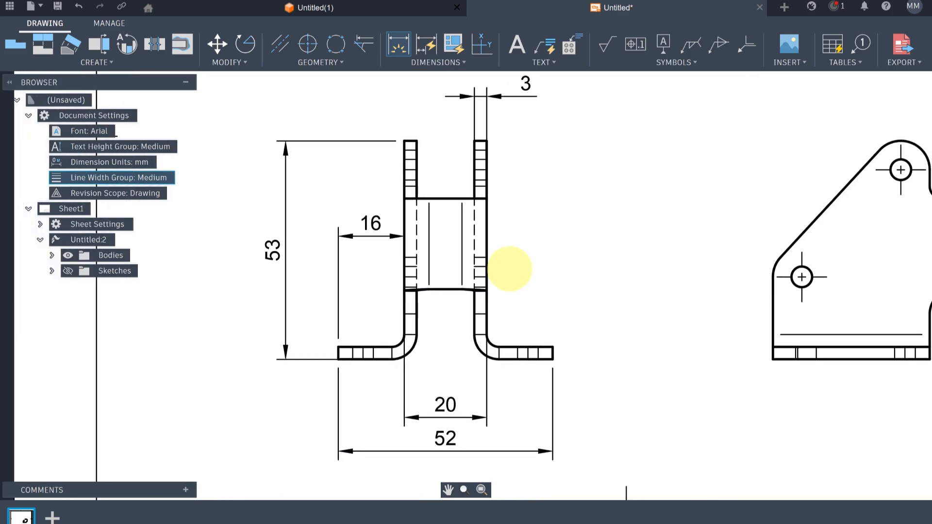
scroll(472, 349, up, 3)
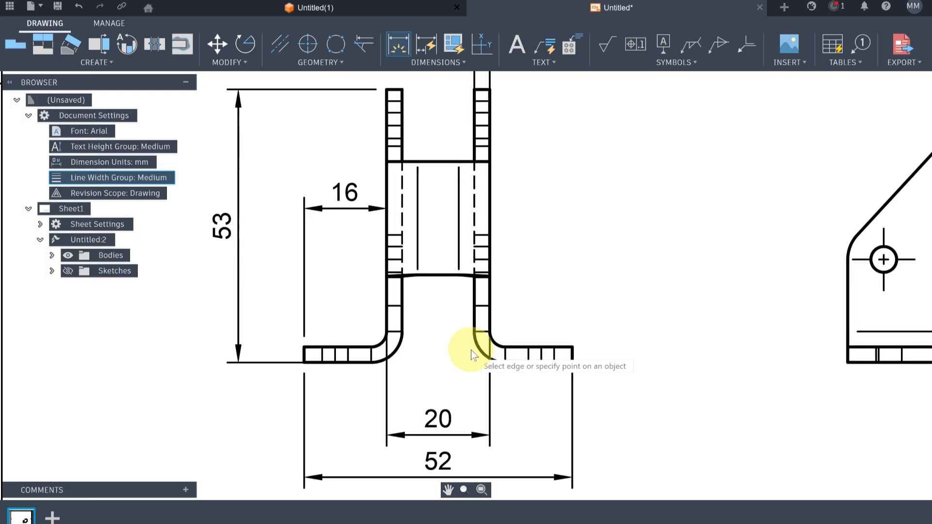
click(476, 357)
click(599, 255)
Step: Dimension the height of the protruding tab in the front view, placing the dimension to the right of the view
scroll(622, 311, down, 1)
scroll(623, 313, down, 2)
mouse_move(730, 283)
middle_down()
mouse_move(605, 349)
mouse_move(556, 329)
mouse_move(437, 322)
middle_up()
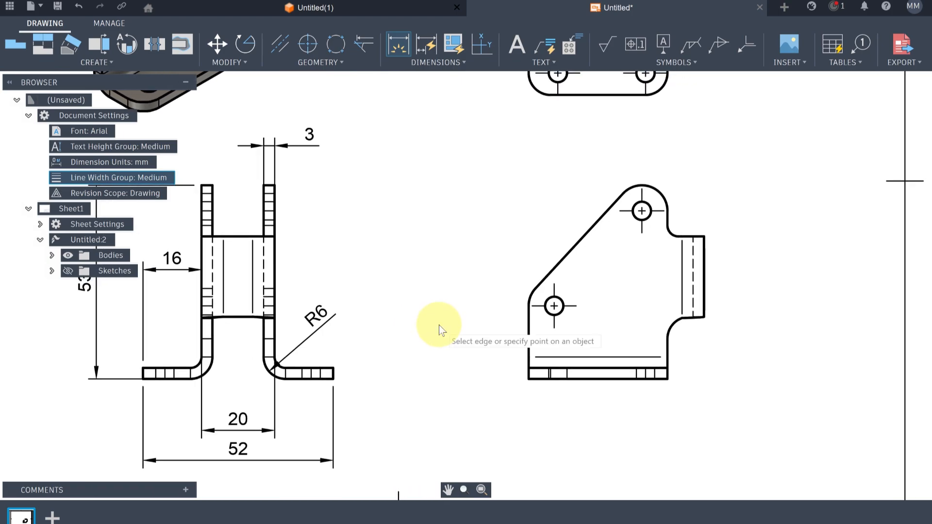
mouse_move(480, 298)
middle_down()
mouse_move(655, 268)
mouse_move(451, 283)
middle_up()
scroll(662, 286, up, 3)
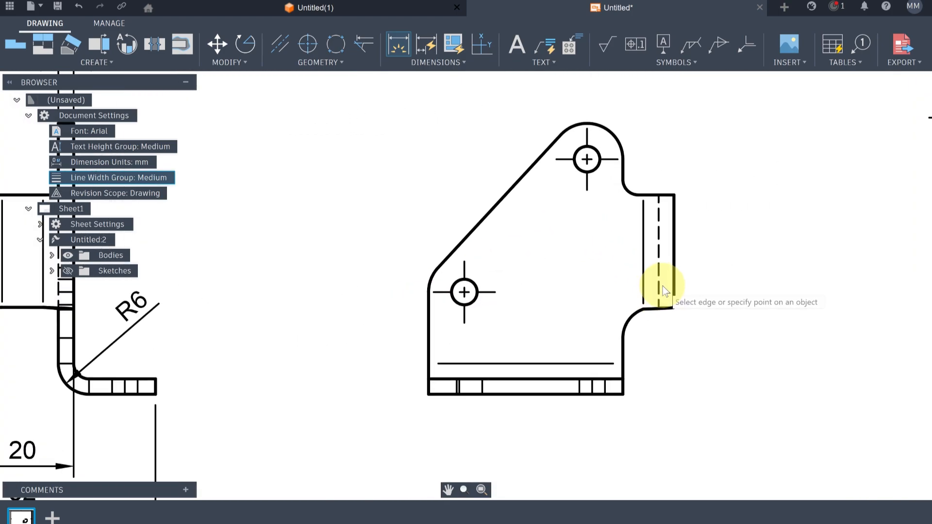
middle_drag(649, 290, 641, 301)
middle_drag(742, 319, 740, 300)
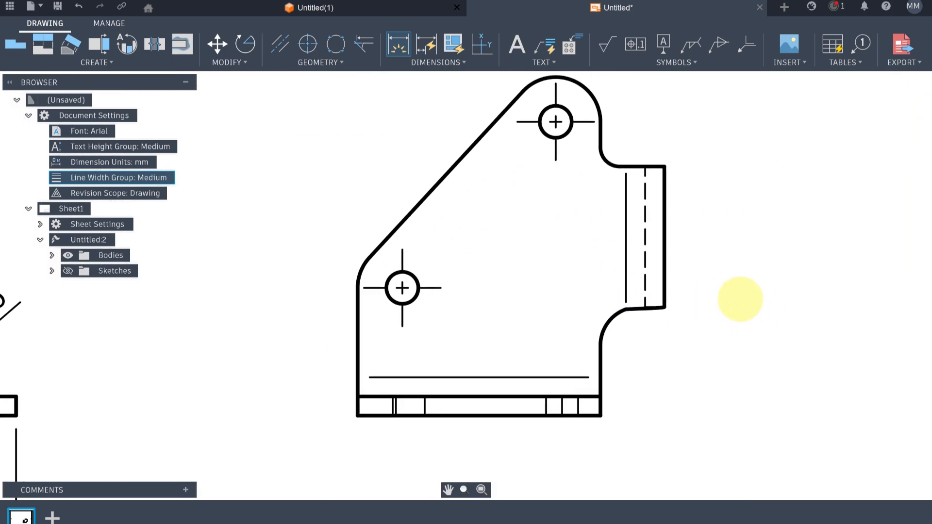
click(639, 169)
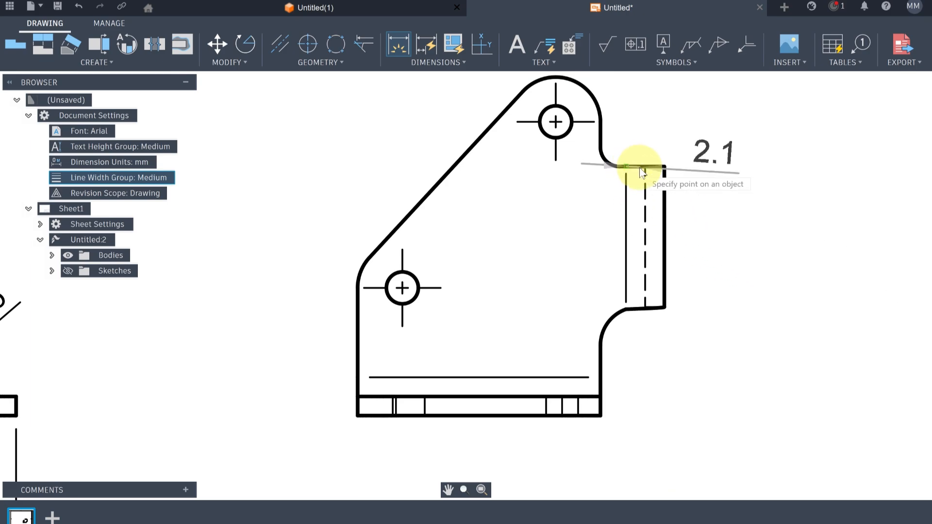
click(641, 309)
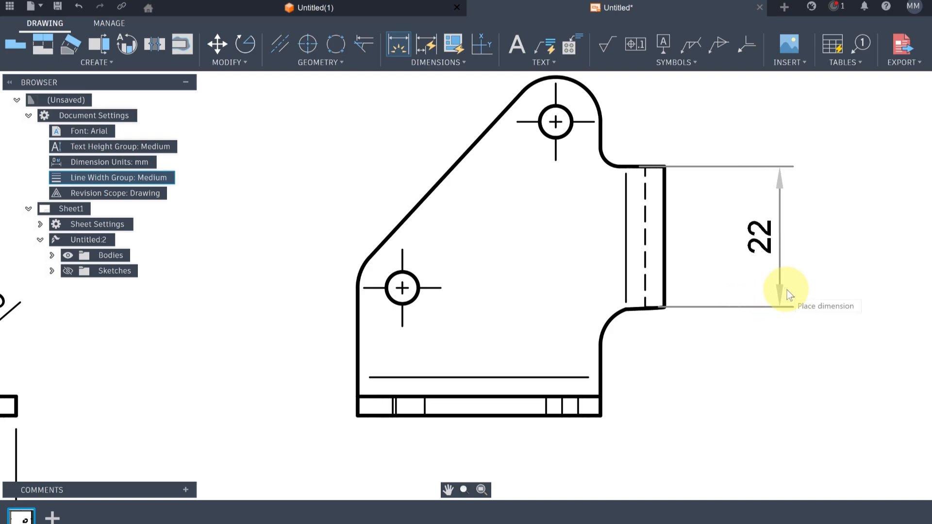
click(825, 291)
Step: Dimension the vertical distance from the tab's lower edge to the base's bottom and align it with the tab height dimension
scroll(757, 334, down, 2)
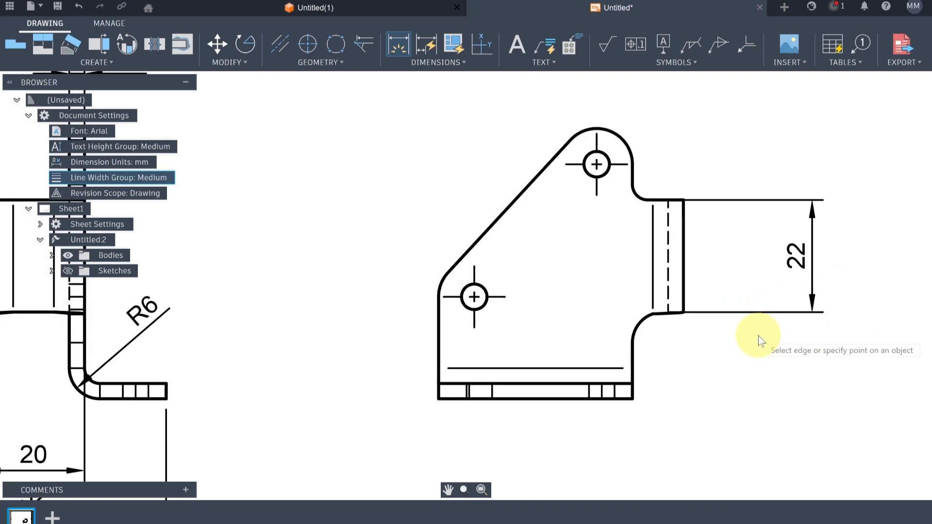
scroll(718, 345, up, 3)
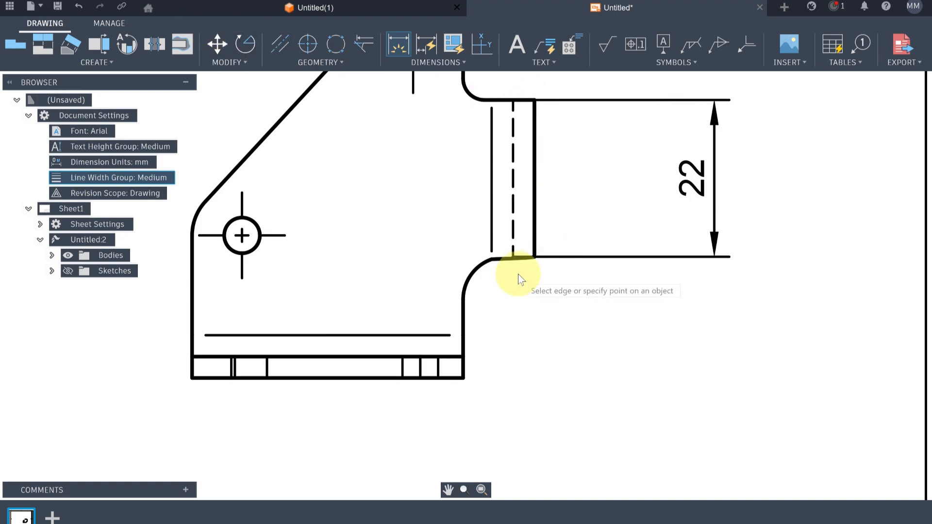
click(529, 260)
click(463, 377)
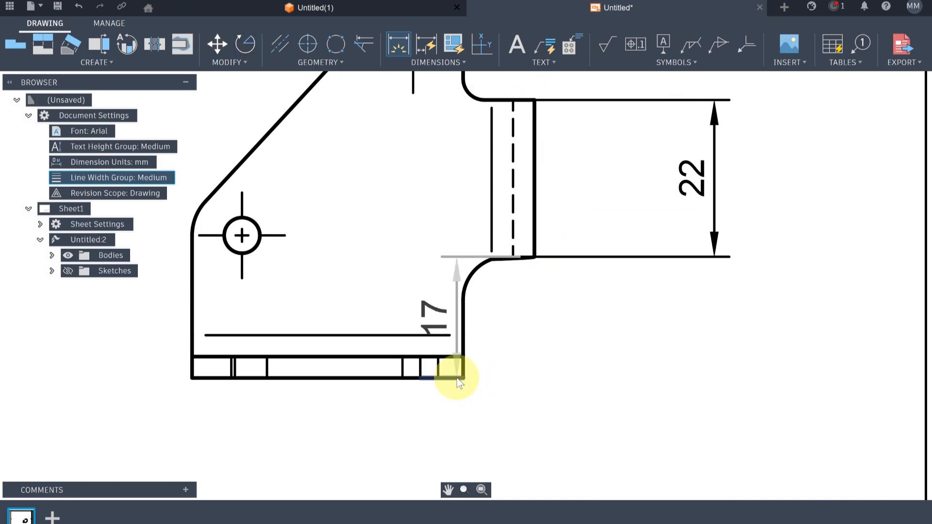
click(735, 341)
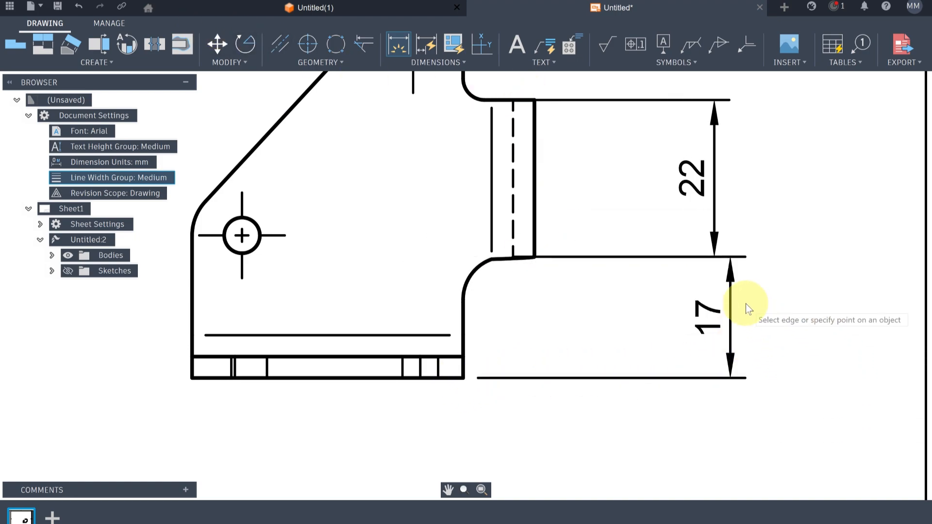
scroll(746, 303, up, 2)
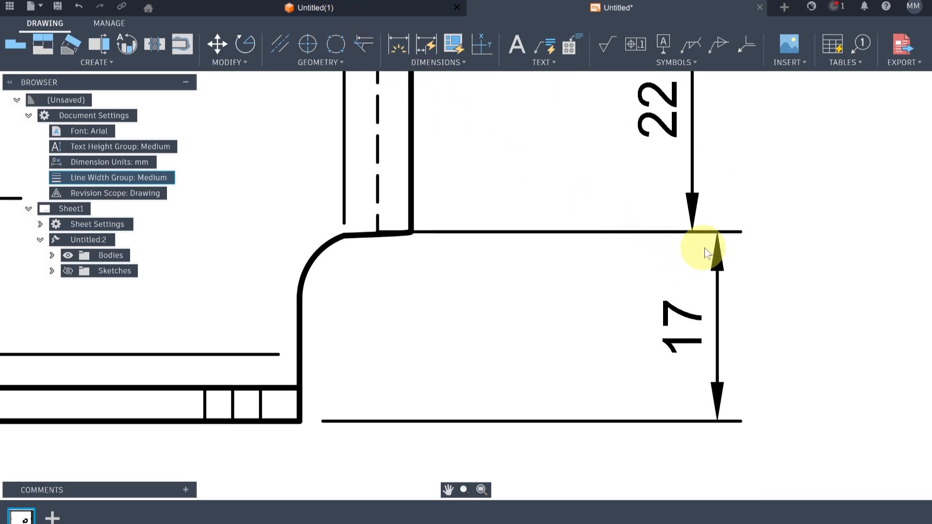
drag(718, 234, 691, 231)
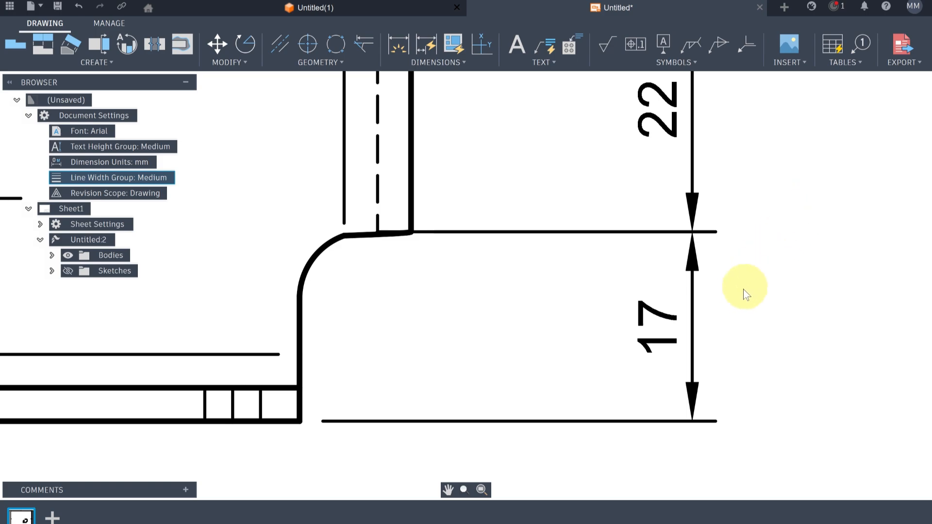
Step: Dimension the radius of the rounded top corner around the upper hole, placing it above and to the right of the profile
scroll(748, 281, down, 5)
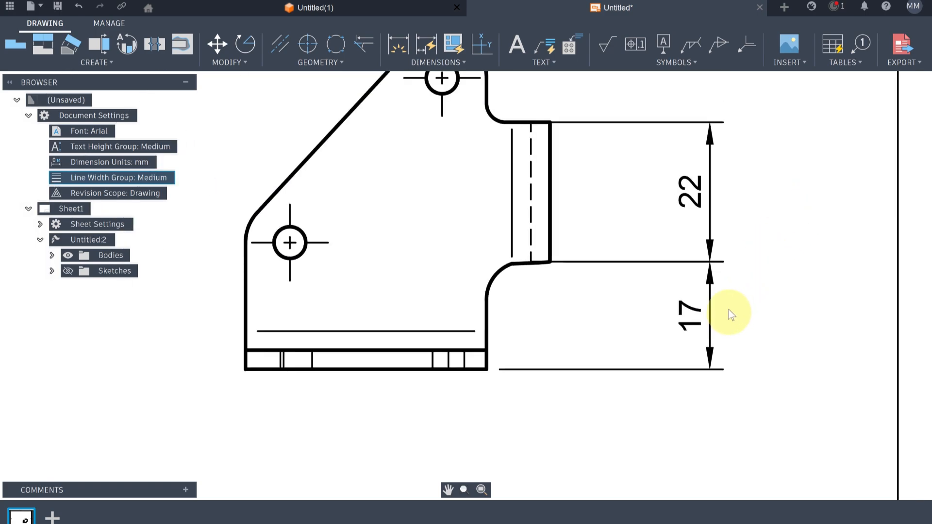
click(396, 44)
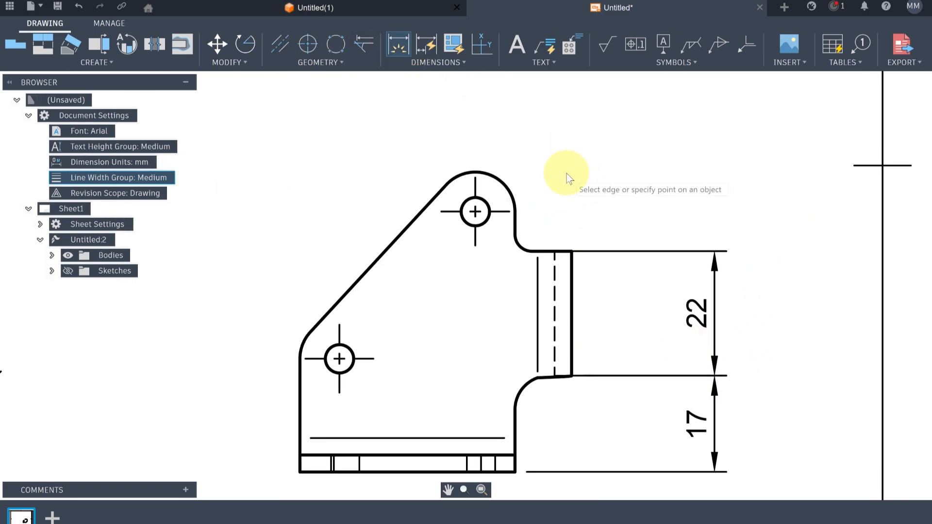
click(451, 178)
click(563, 135)
Step: Dimension the radius of the small concave fillet above the tab in the front view
scroll(655, 241, down, 2)
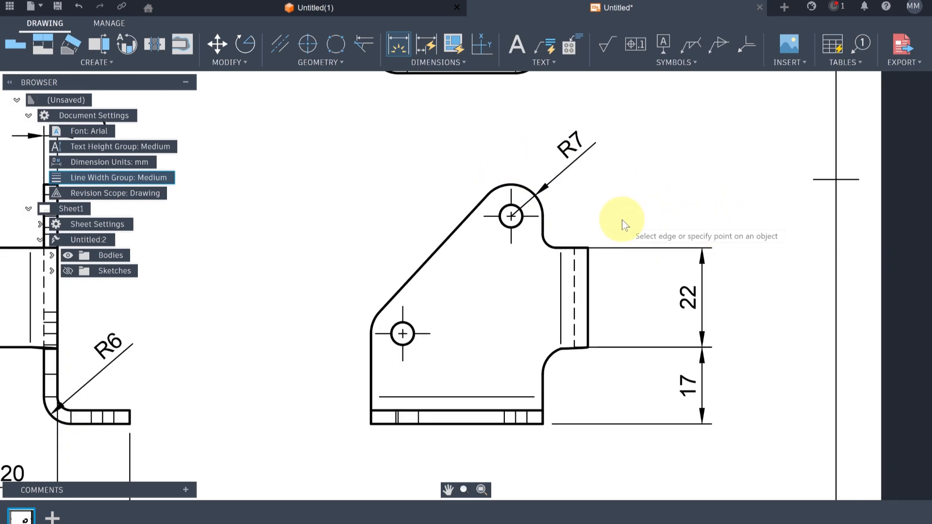
scroll(597, 220, up, 2)
click(523, 261)
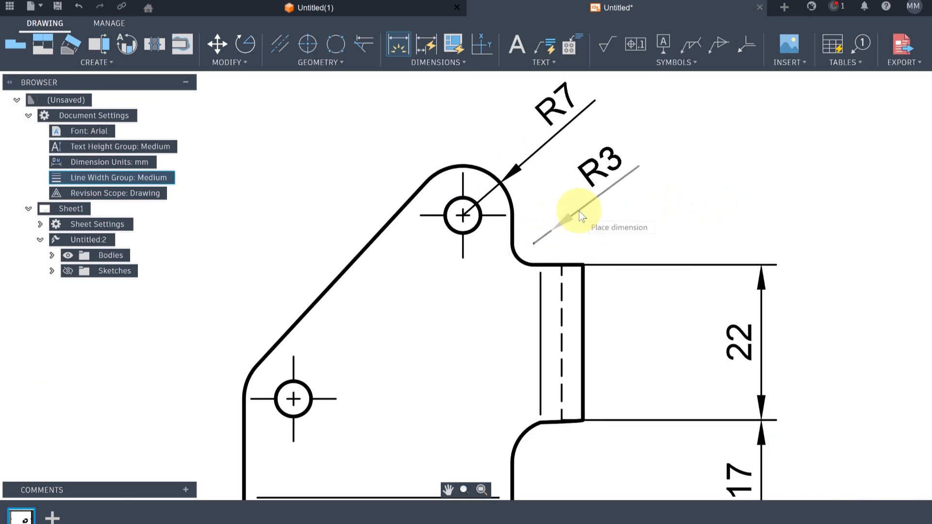
click(502, 275)
Step: Move the small fillet's radius dimension outside the profile, just below the top corner's radius dimension
scroll(653, 199, down, 2)
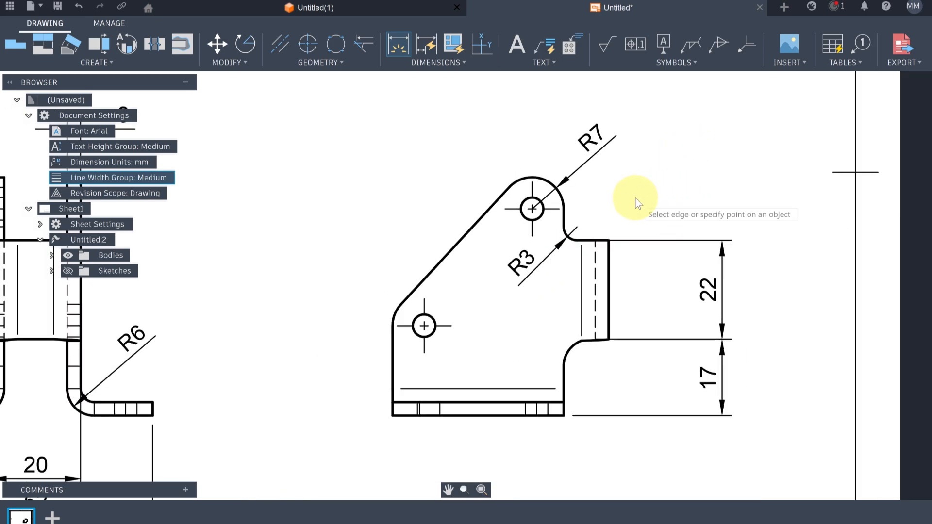
scroll(609, 228, up, 4)
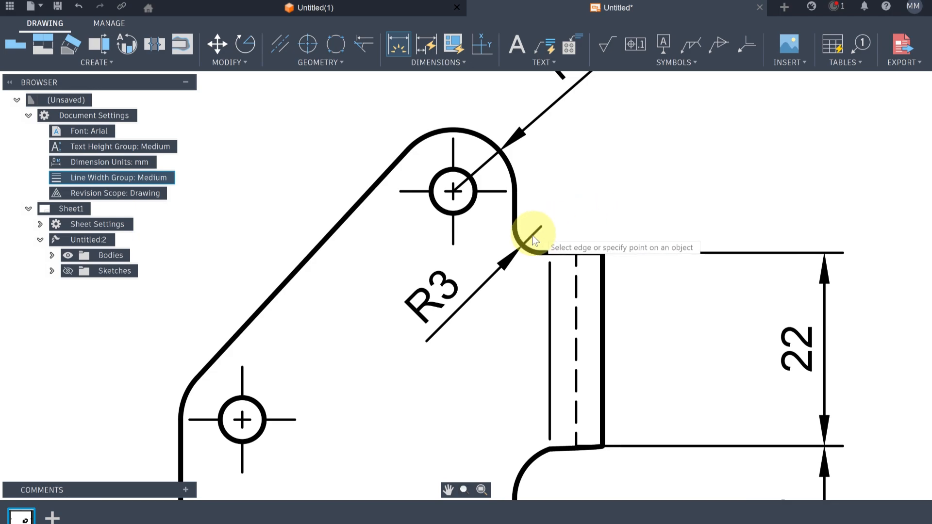
key(Escape)
click(456, 311)
drag(453, 317, 608, 193)
scroll(631, 233, down, 4)
click(717, 166)
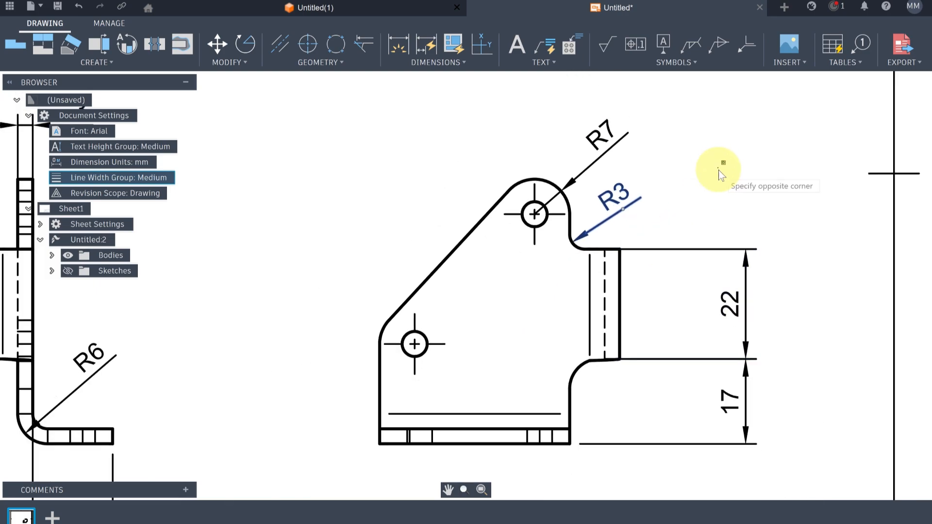
Step: Dimension the horizontal distance between the centers of the two holes, placing the dimension above the front view
key(d)
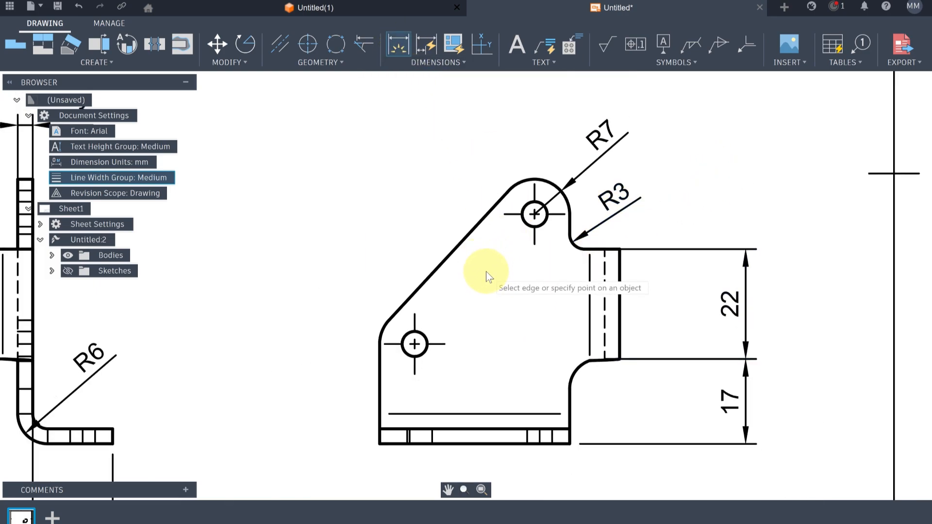
click(413, 345)
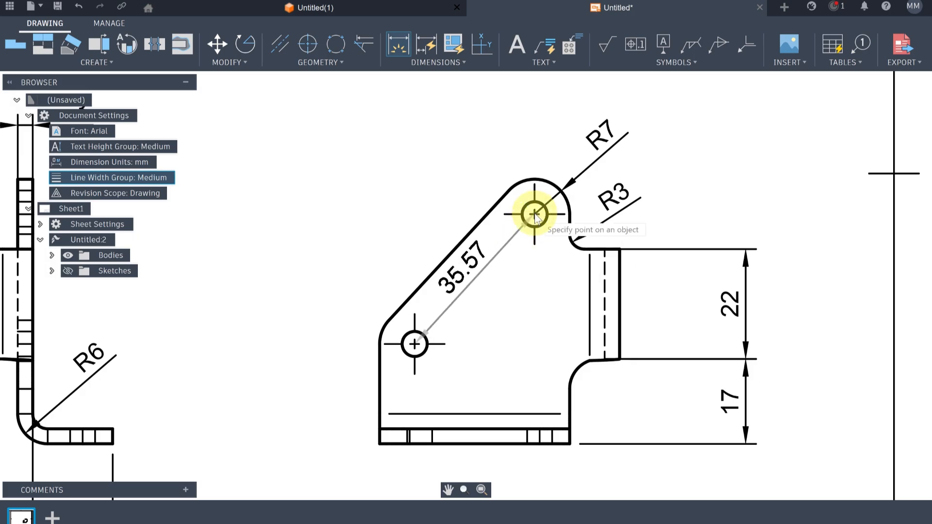
click(534, 215)
click(489, 118)
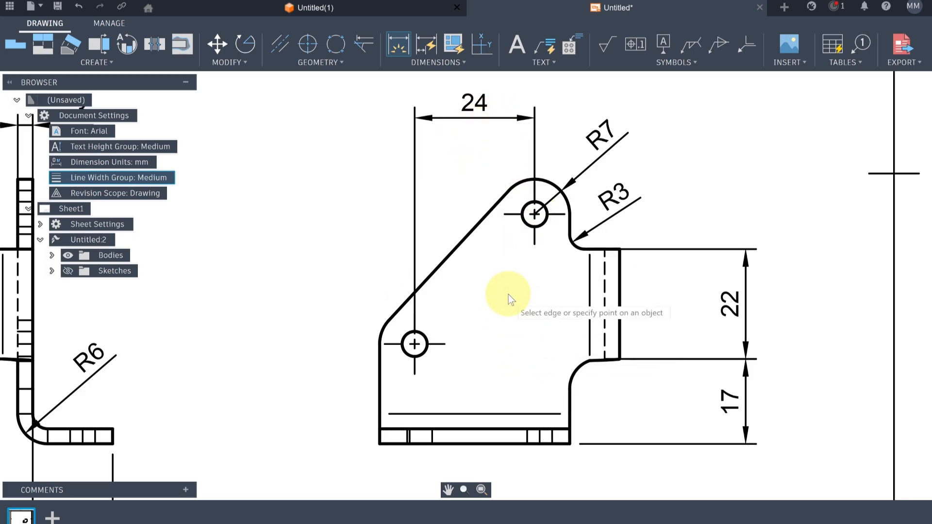
Step: Dimension the overall width from the tab's outer edge to the plate's left edge, placing it well below the front view
scroll(533, 315, down, 2)
scroll(608, 343, up, 4)
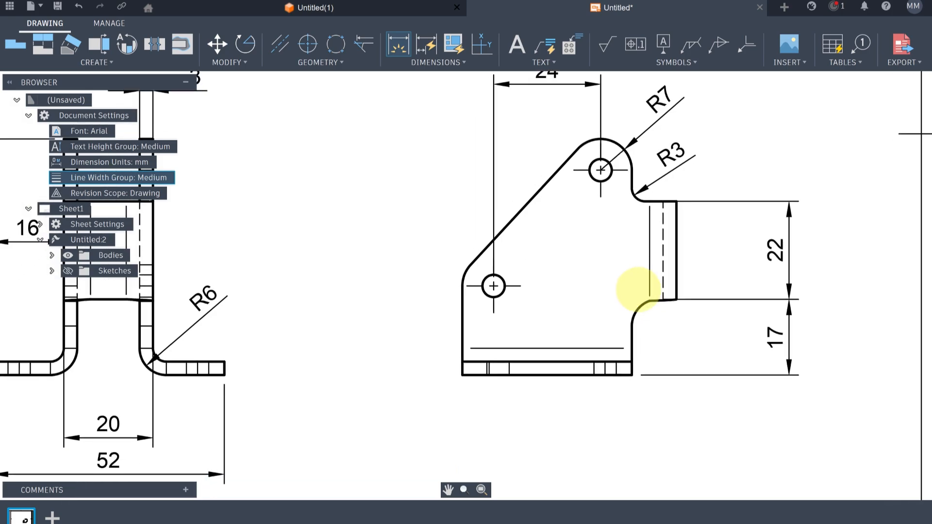
middle_drag(630, 349, 598, 313)
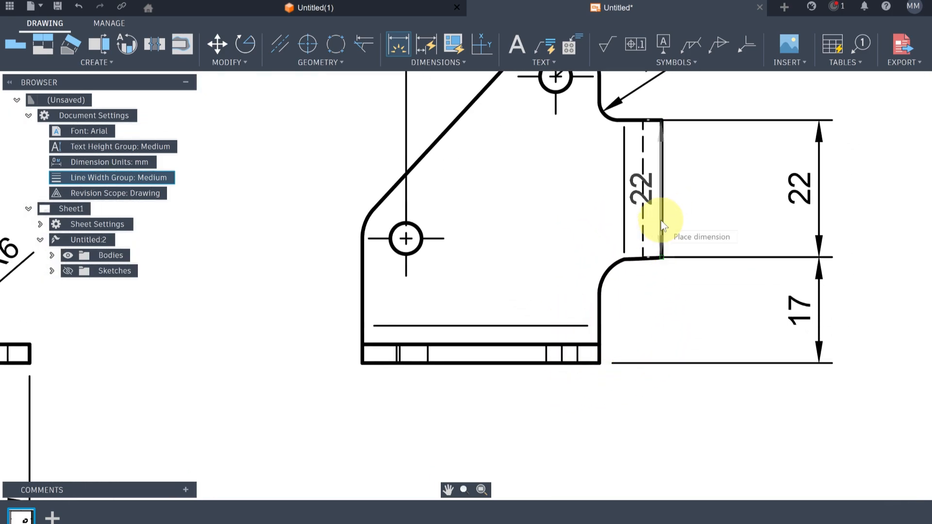
click(363, 297)
middle_drag(466, 429, 474, 357)
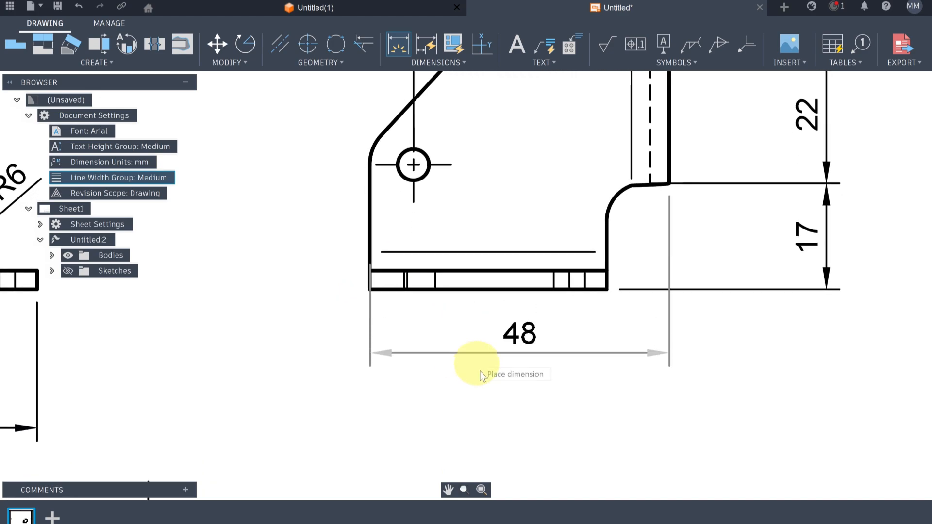
click(484, 422)
Step: Dimension the base width in the front view, placing it between the view and the overall width dimension
click(607, 277)
click(369, 276)
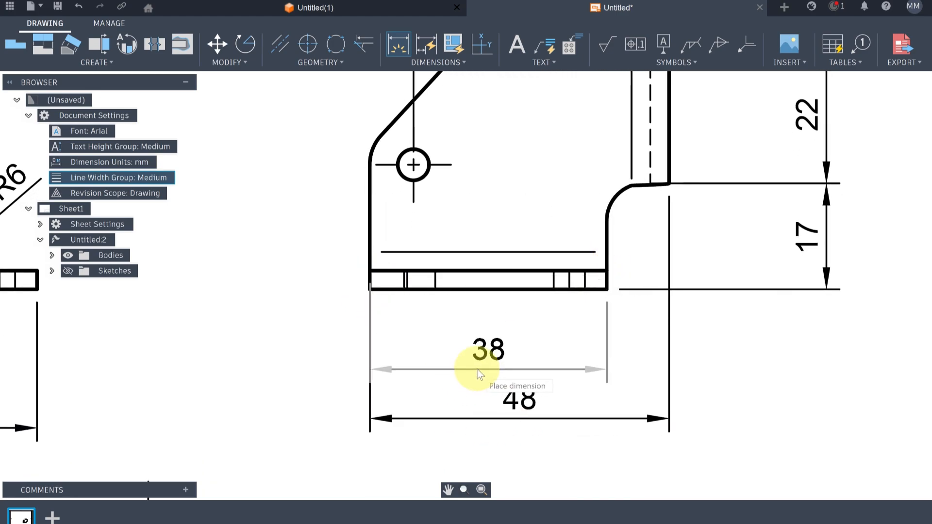
click(484, 372)
Step: Dimension the vertical distance from the lower hole's center to the base's bottom edge, placing it left of the front view
middle_drag(364, 240, 410, 281)
click(475, 209)
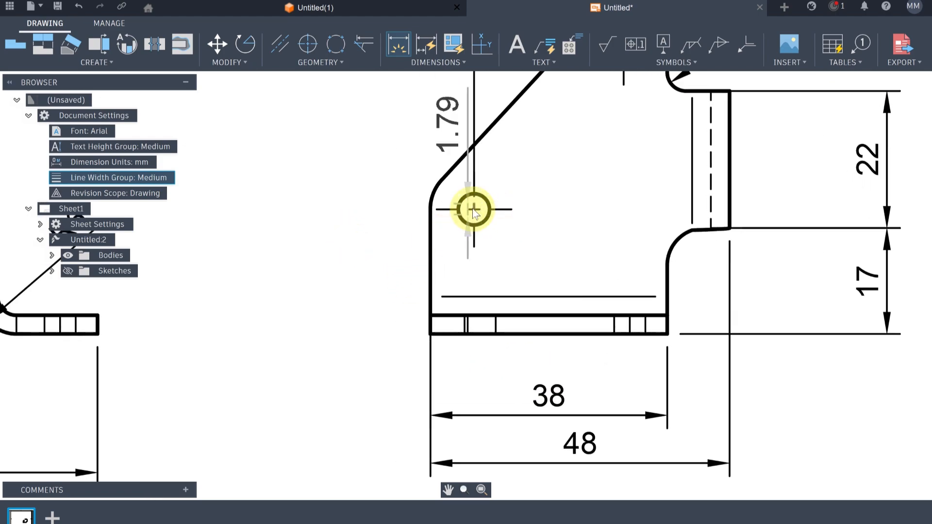
click(520, 334)
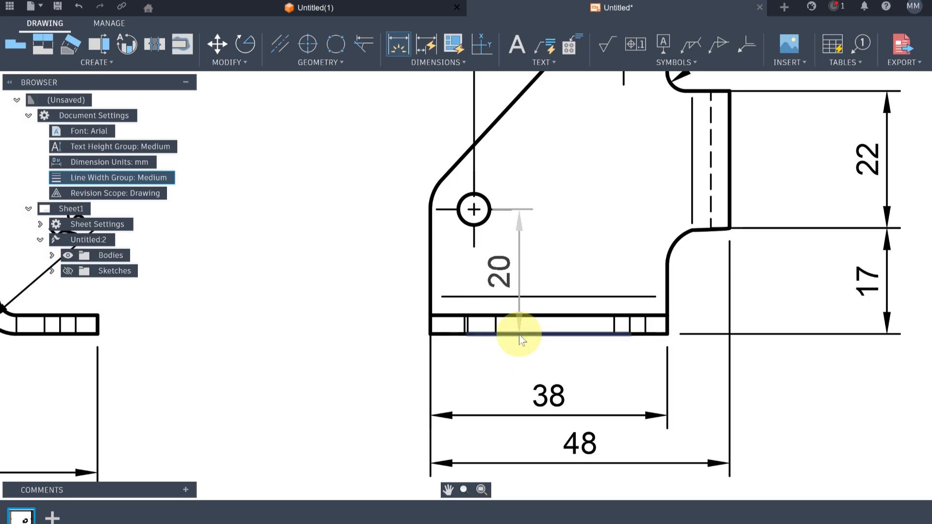
click(346, 290)
Step: Dimension the radius of the plate's left rounded corner near the lower hole, placing it outside the profile
scroll(520, 267, down, 2)
middle_drag(518, 228, 531, 280)
scroll(401, 252, up, 1)
click(479, 272)
click(418, 237)
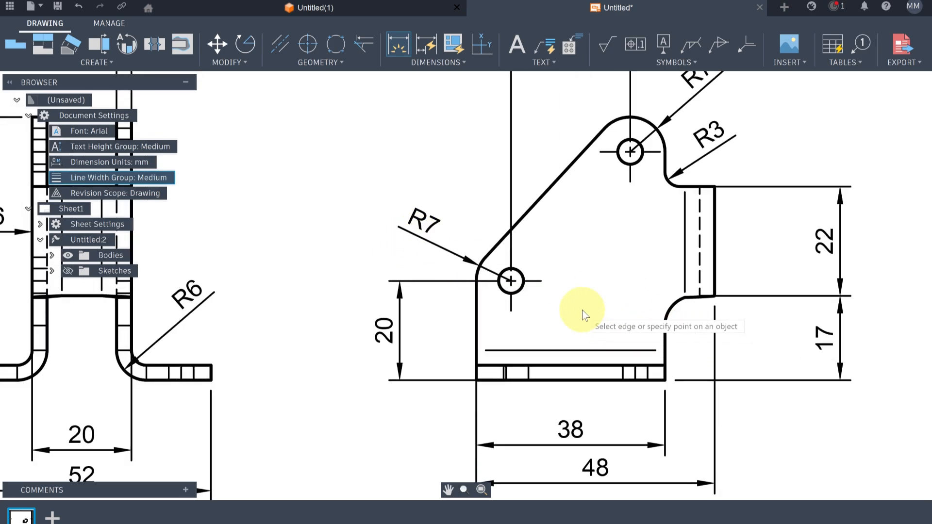
Step: Dimension the vertical distance from the upper hole's center to the base's bottom edge, placing it left of the lower hole's height dimension
middle_drag(566, 307, 576, 353)
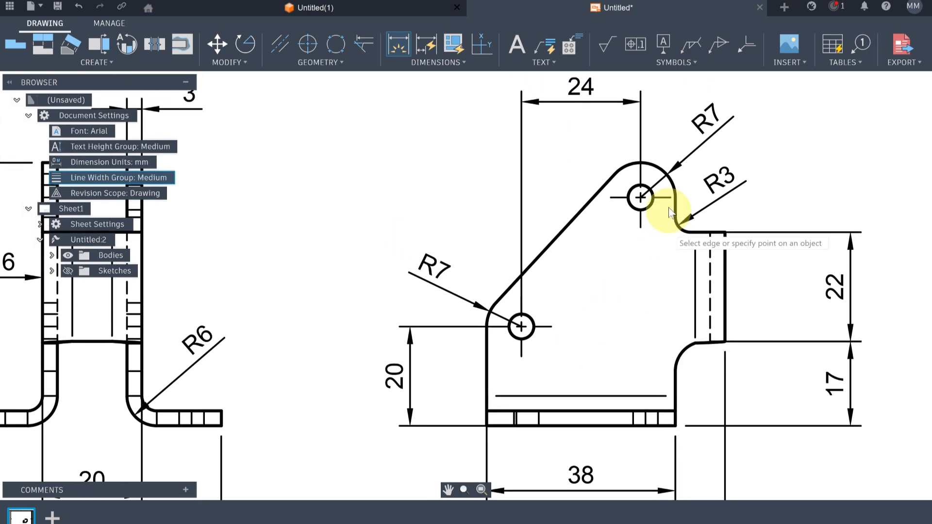
click(641, 197)
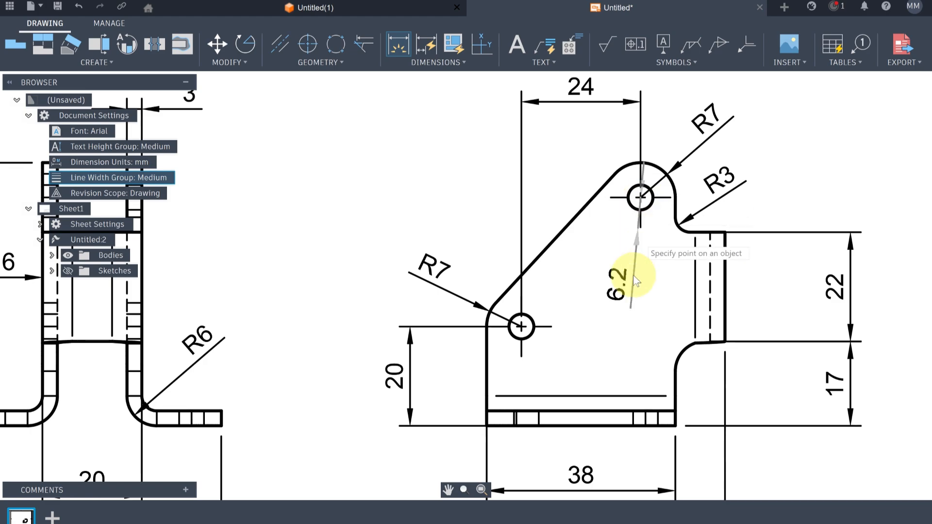
click(603, 426)
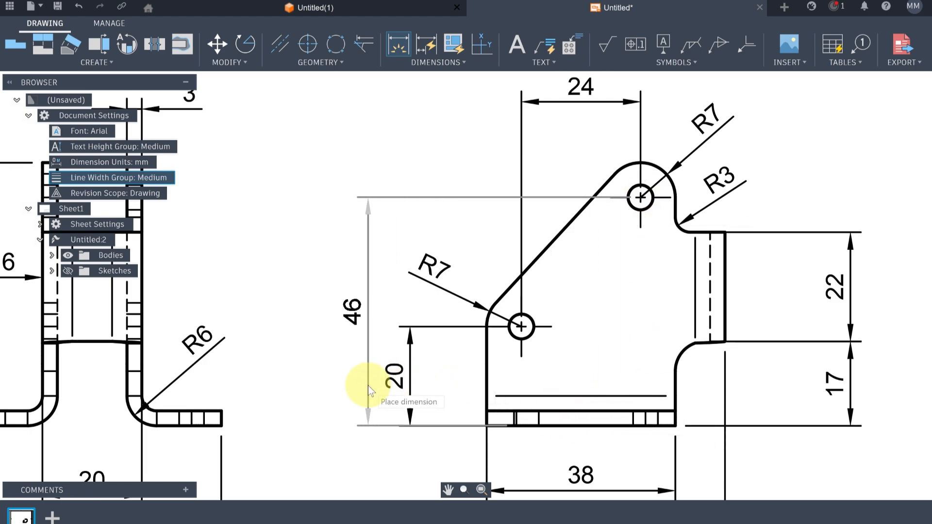
click(368, 385)
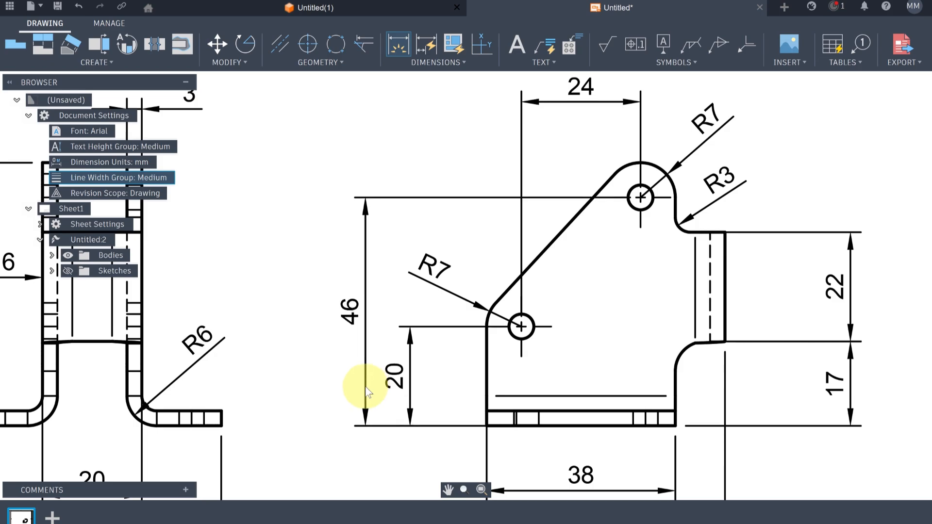
Step: Attach a leader note to the lower hole in the front view, with its text landing inside the plate profile
scroll(708, 335, down, 3)
scroll(775, 379, down, 1)
scroll(738, 349, up, 4)
scroll(683, 303, up, 3)
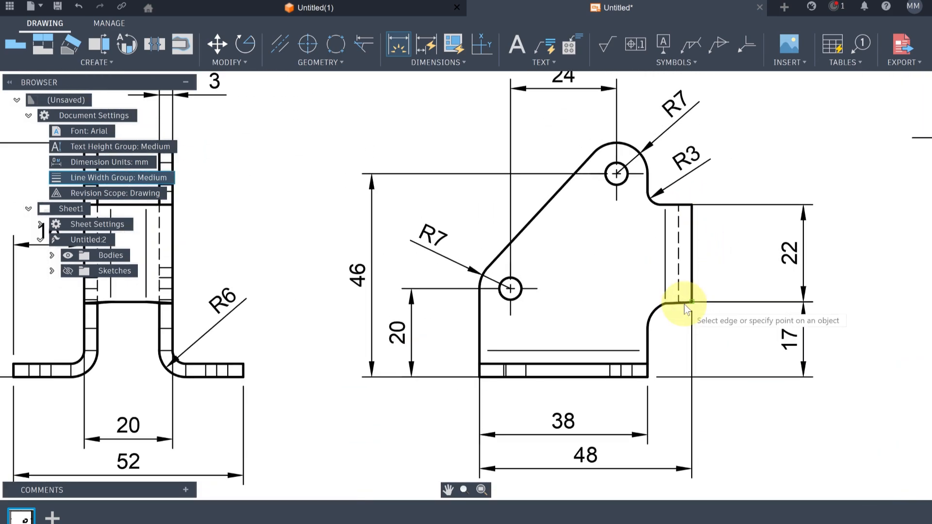
scroll(572, 248, up, 2)
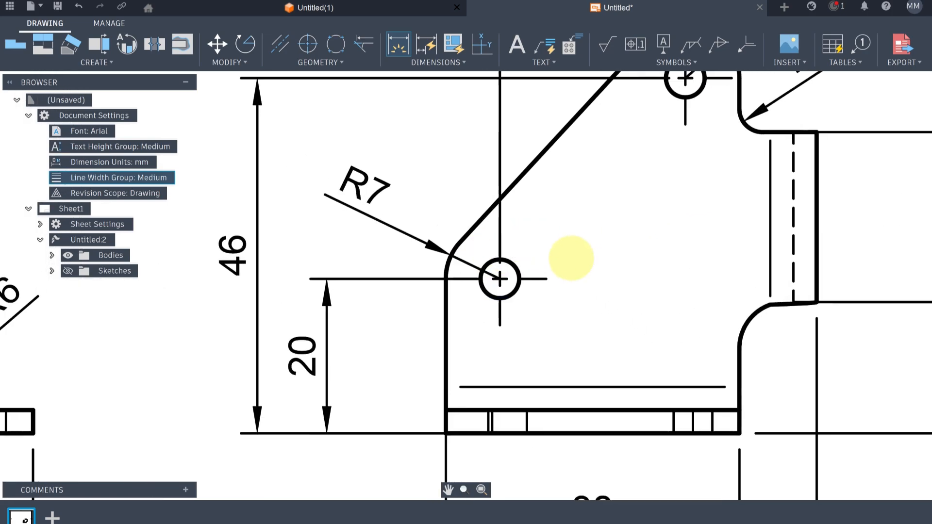
click(554, 62)
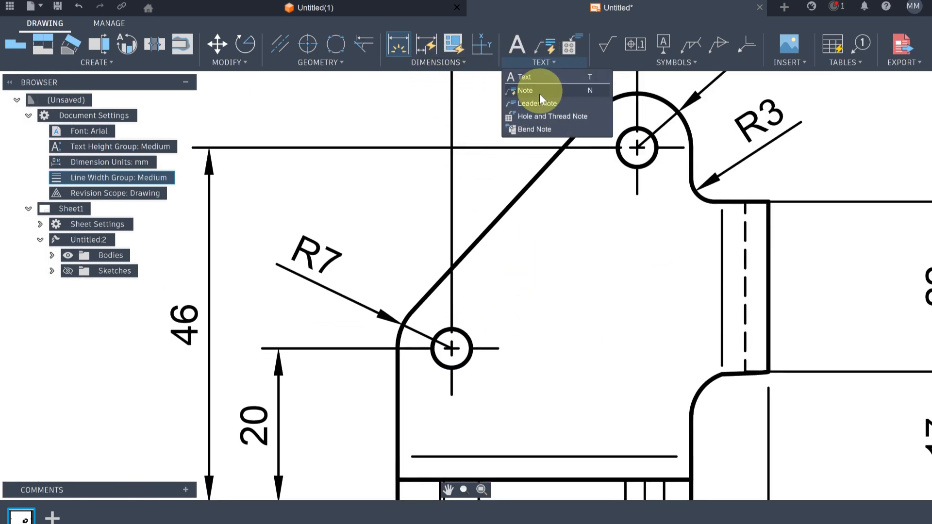
click(469, 339)
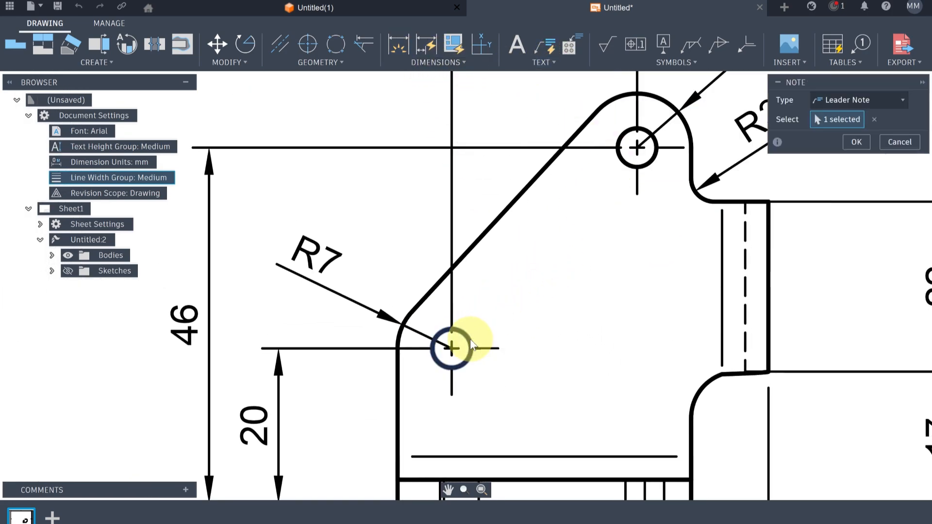
click(511, 287)
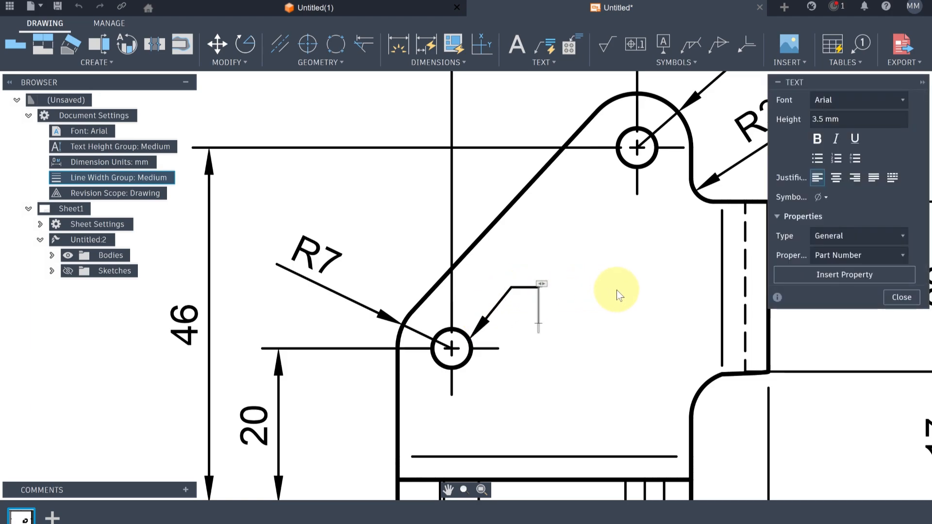
Step: Enter "ALL Holes Ø5.00" as the leader note text, using the diameter symbol, and finish the note
text(All)
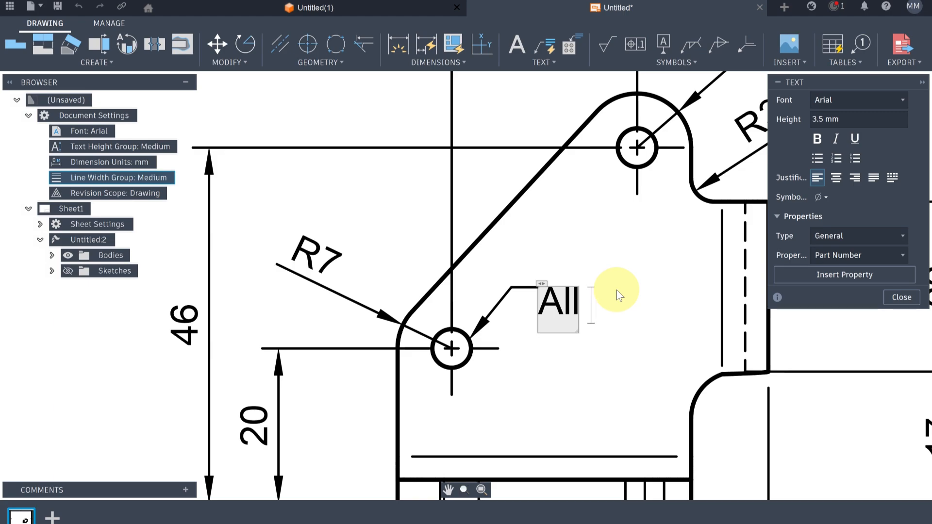
key(BackSpace)
key(BackSpace)
text(LL)
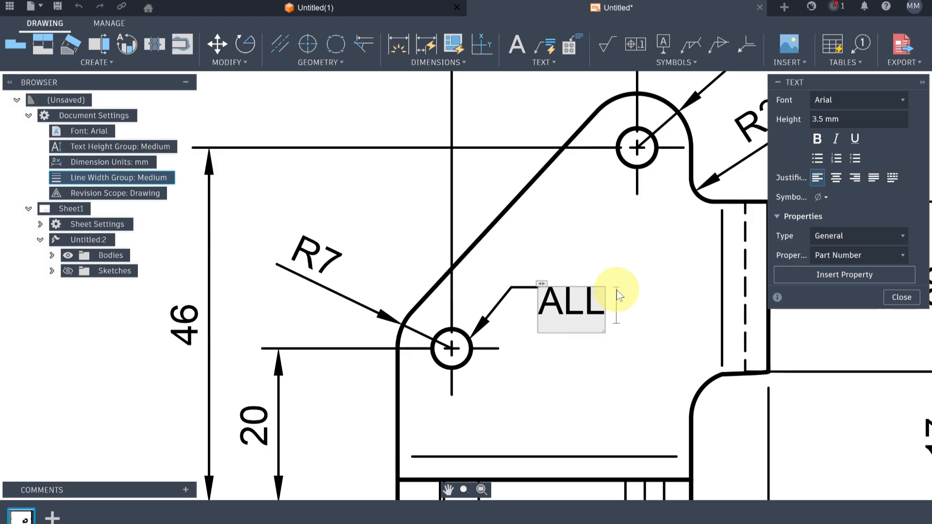
text( Holes)
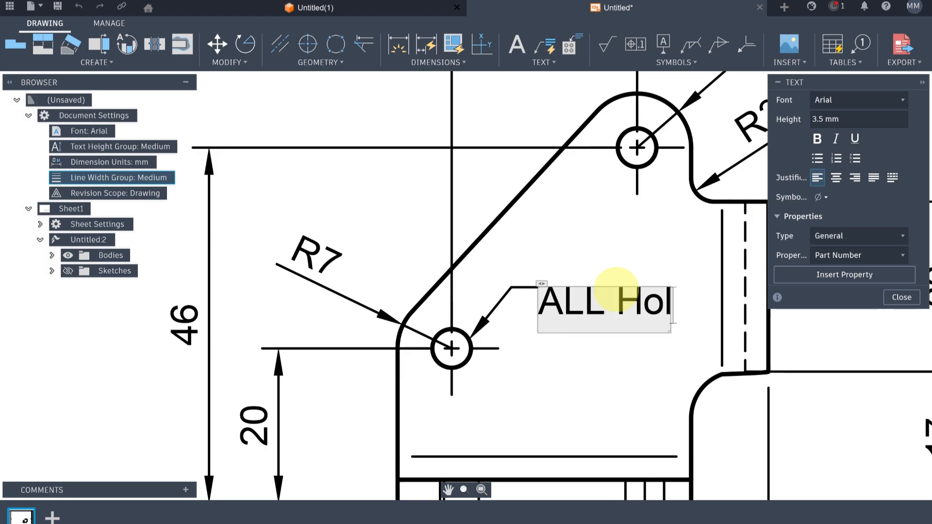
click(826, 202)
click(824, 213)
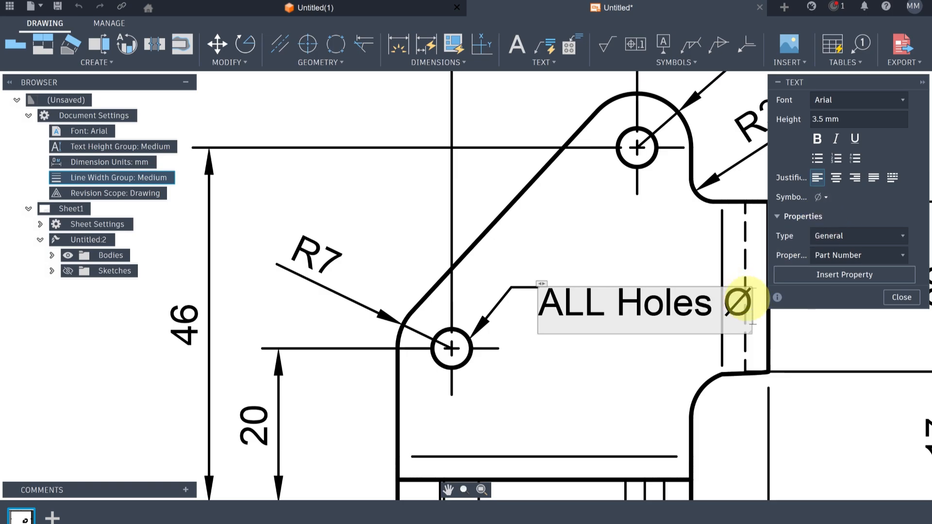
text(5.00)
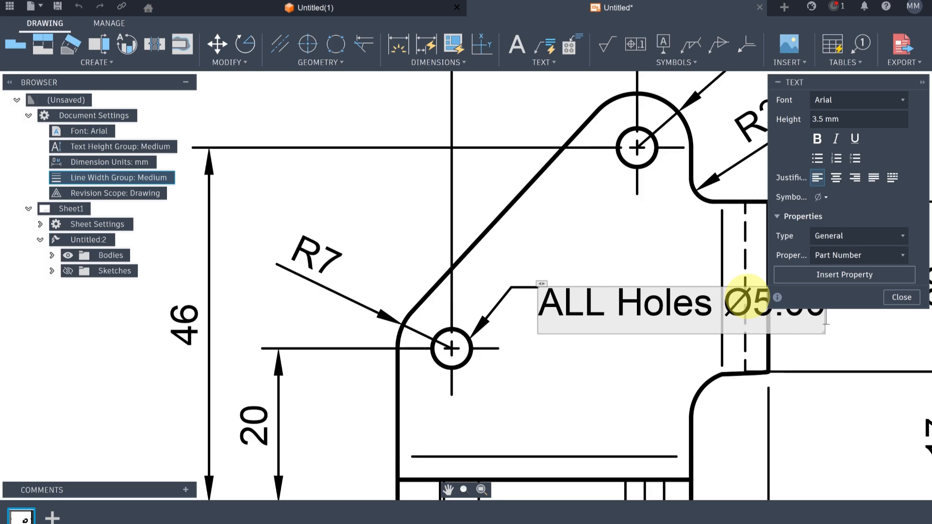
click(901, 297)
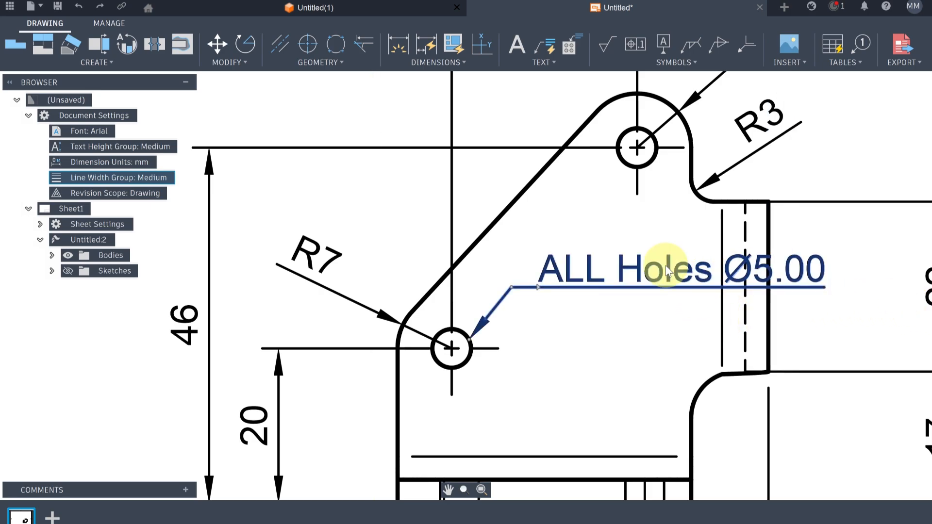
Step: Set the text height of the whole hole note to 1.5 mm
double_click(664, 270)
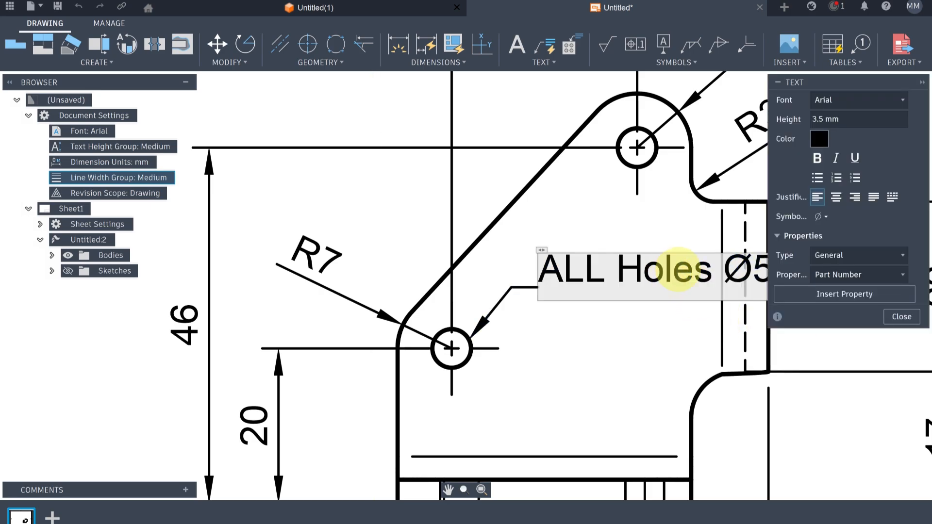
triple_click(673, 270)
click(813, 120)
key(Return)
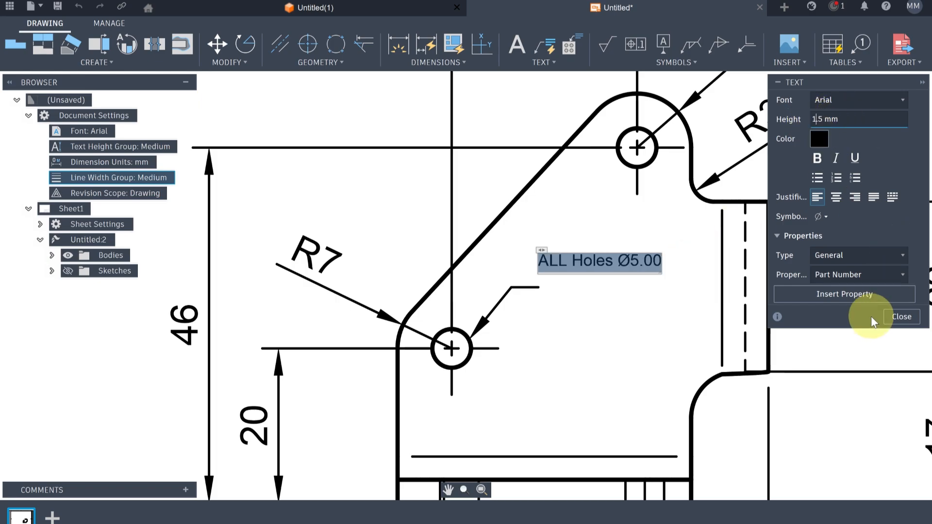
click(898, 316)
Step: Set the text height of the whole hole note to 2.0 mm
double_click(563, 279)
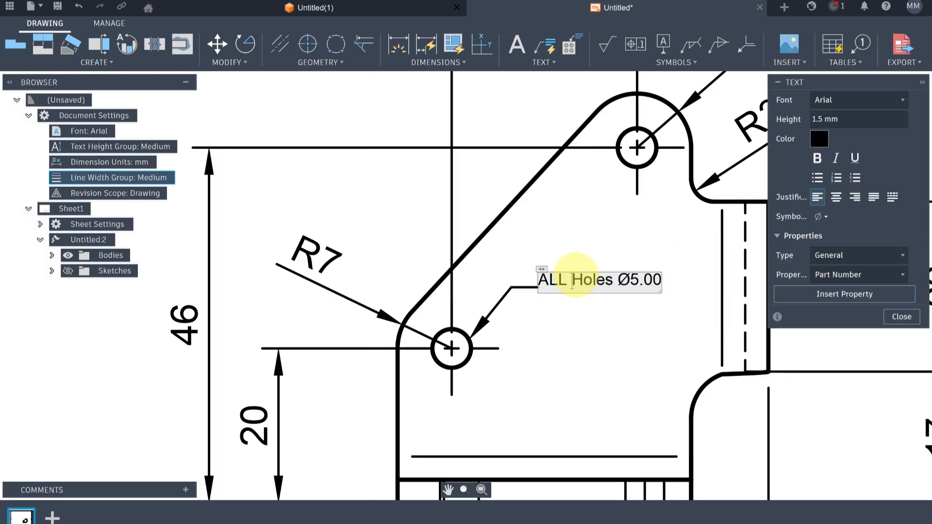
triple_click(593, 279)
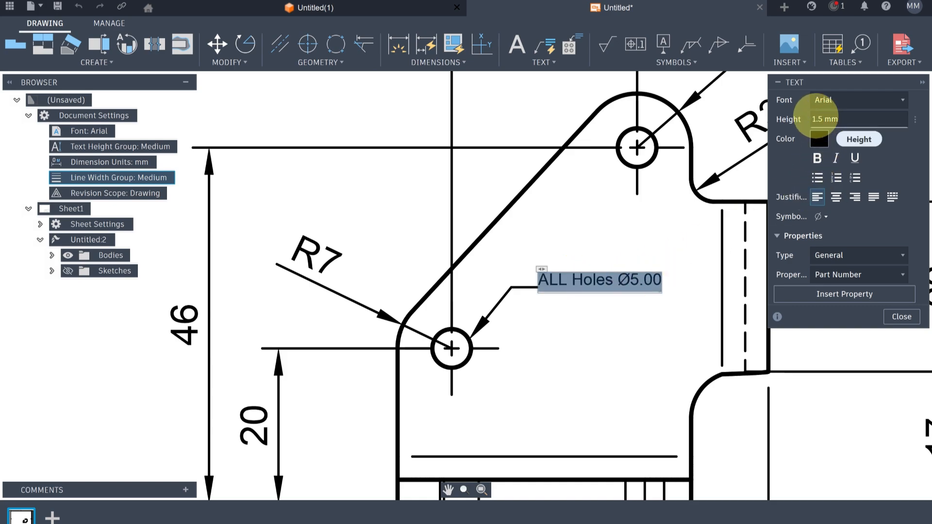
click(812, 120)
text(2.)
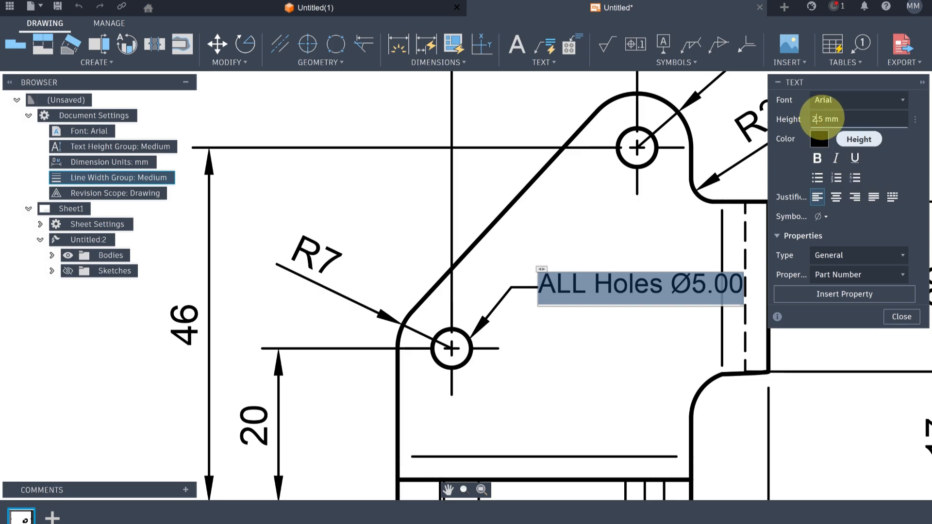
text(0)
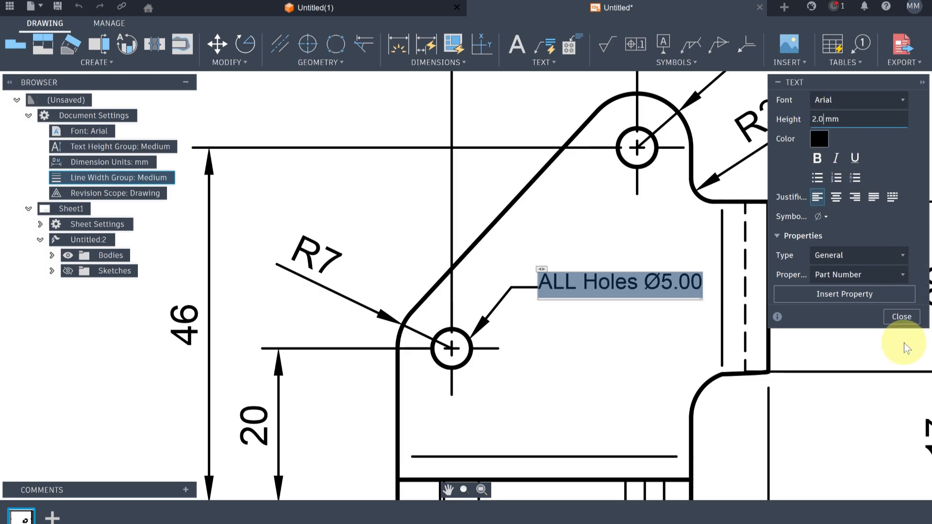
click(898, 320)
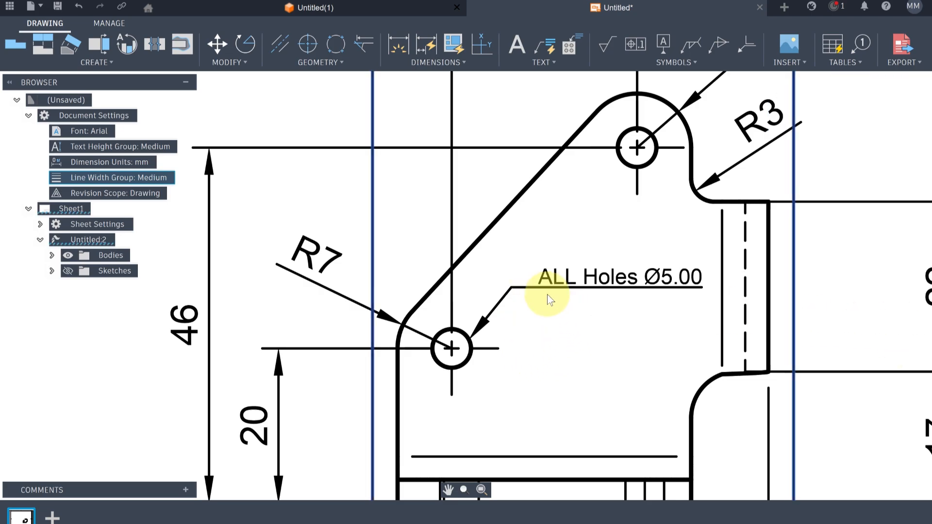
scroll(546, 294, up, 3)
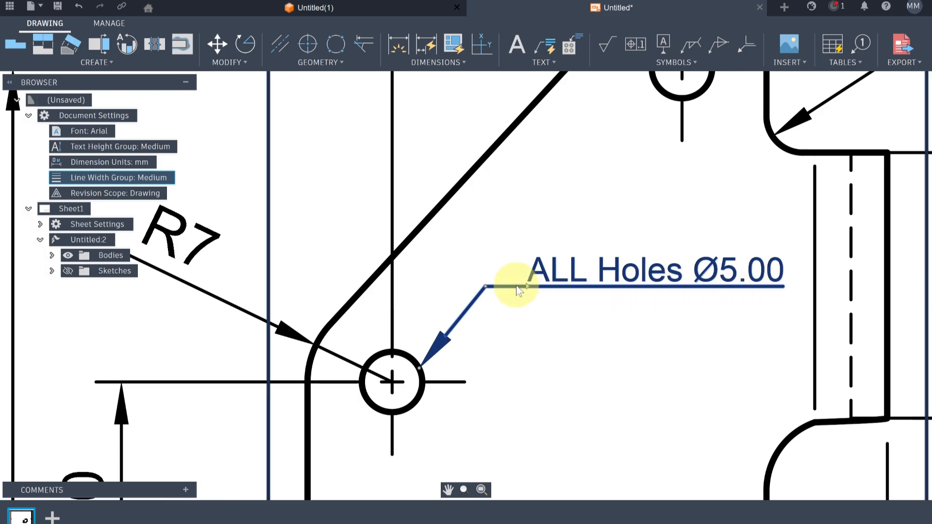
Step: Dimension the gap between the two inner side edges in the top view, placing it right of the view
scroll(617, 274, down, 2)
scroll(618, 273, down, 3)
scroll(777, 319, up, 1)
mouse_move(776, 318)
middle_down()
mouse_move(775, 252)
mouse_move(778, 276)
mouse_move(773, 266)
middle_up()
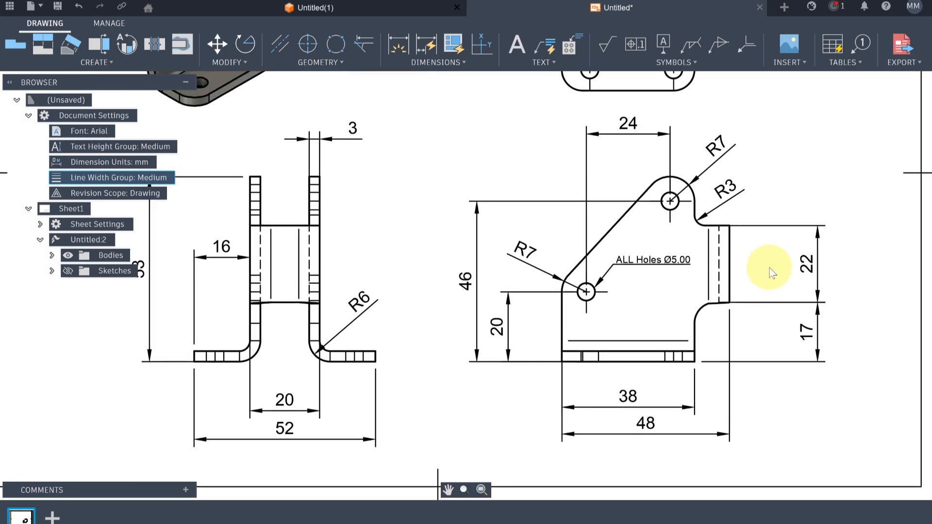
scroll(769, 268, up, 1)
mouse_move(737, 240)
middle_down()
mouse_move(736, 277)
mouse_move(824, 390)
middle_up()
mouse_move(387, 141)
middle_down()
mouse_move(534, 257)
mouse_move(238, 205)
middle_up()
mouse_move(649, 145)
middle_down()
mouse_move(506, 189)
mouse_move(569, 229)
mouse_move(555, 267)
middle_up()
scroll(506, 188, up, 2)
scroll(534, 258, down, 3)
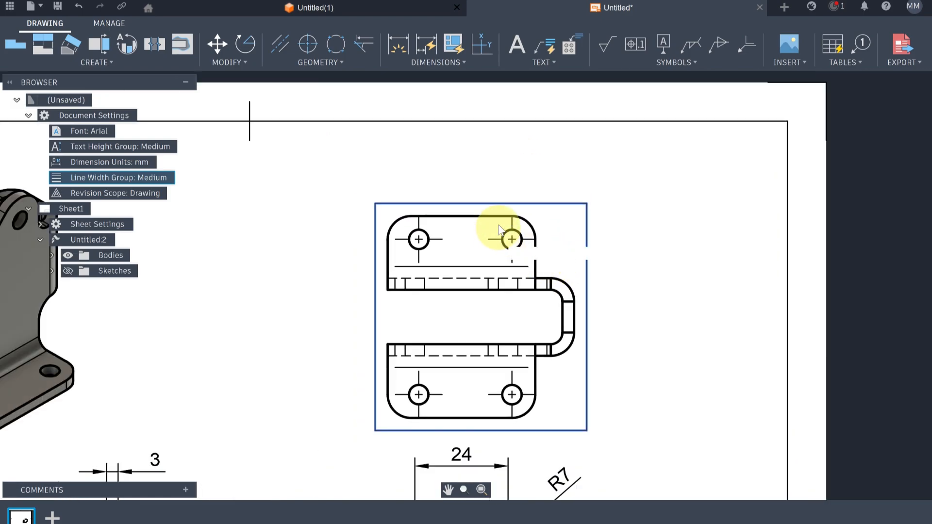
click(397, 45)
scroll(498, 226, up, 2)
click(464, 251)
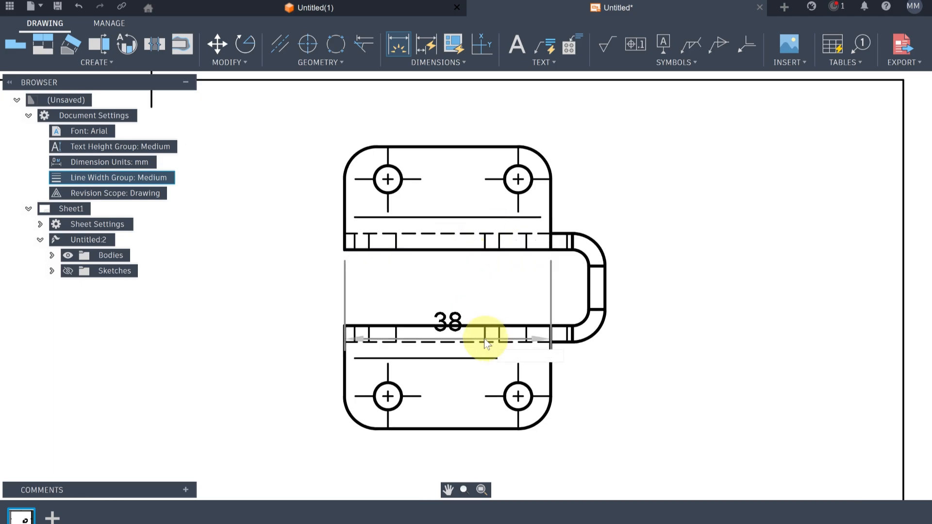
click(476, 324)
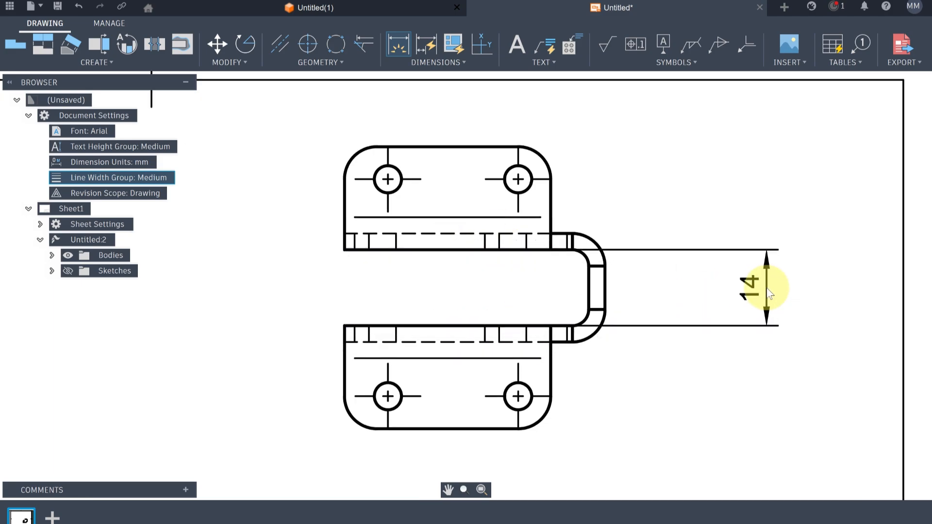
click(769, 286)
Step: Dimension the radius of the lower-right rounded base corner in the top view, placing it outside the profile
scroll(634, 270, down, 1)
scroll(633, 269, down, 1)
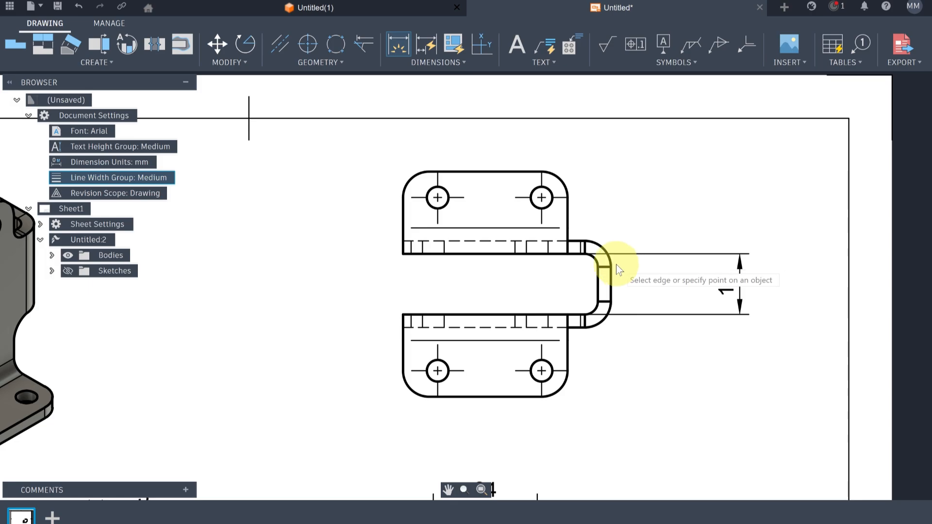
middle_drag(631, 318, 592, 237)
scroll(541, 343, up, 1)
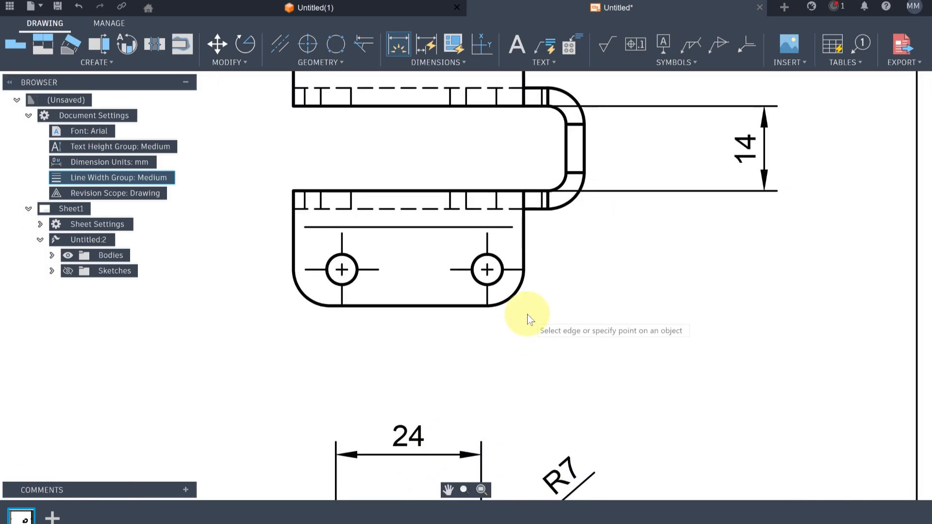
click(511, 301)
click(558, 335)
scroll(589, 243, down, 1)
middle_drag(588, 243, 627, 339)
scroll(651, 338, up, 1)
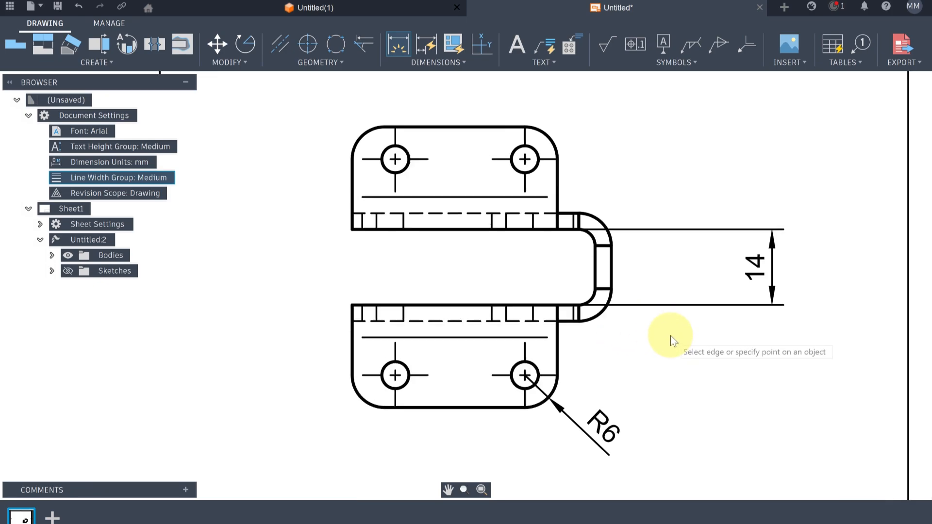
scroll(631, 325, up, 1)
click(572, 305)
key(Escape)
middle_drag(569, 273, 602, 311)
scroll(601, 310, down, 3)
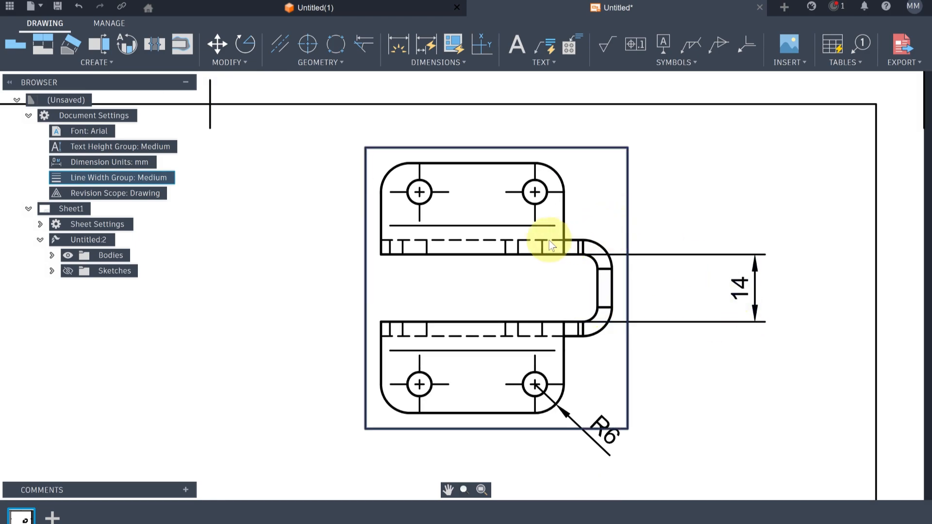
Step: Dimension the horizontal distance from the upper-right hole's center to the base's right edge, placing it above the top view
click(535, 193)
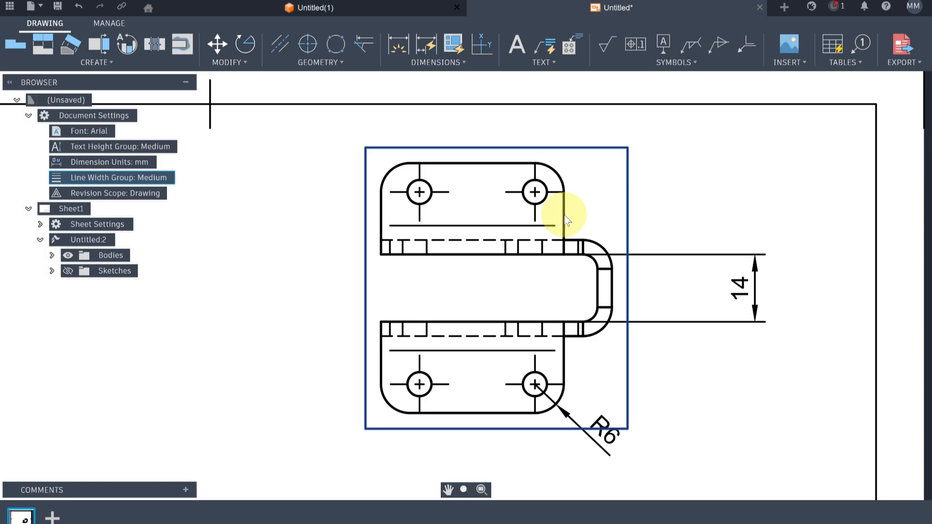
scroll(565, 204, up, 5)
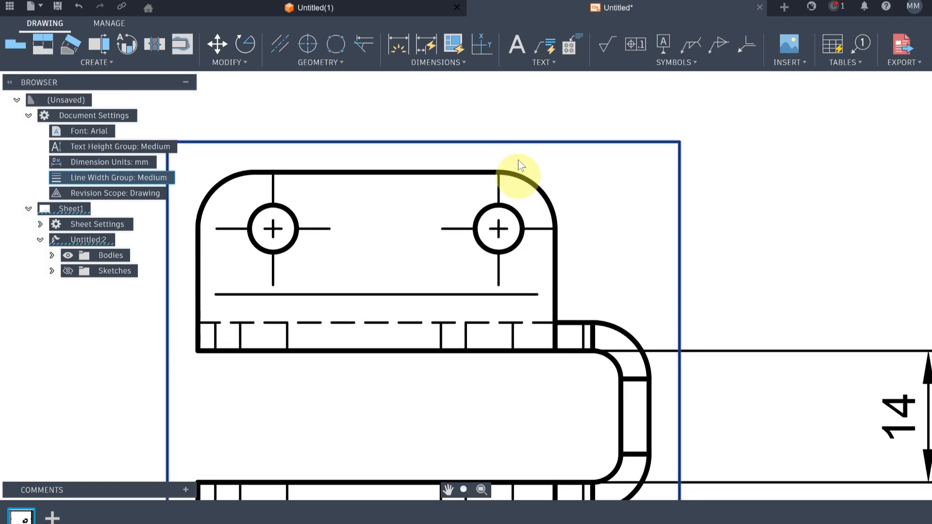
click(403, 42)
click(499, 229)
click(555, 266)
click(545, 281)
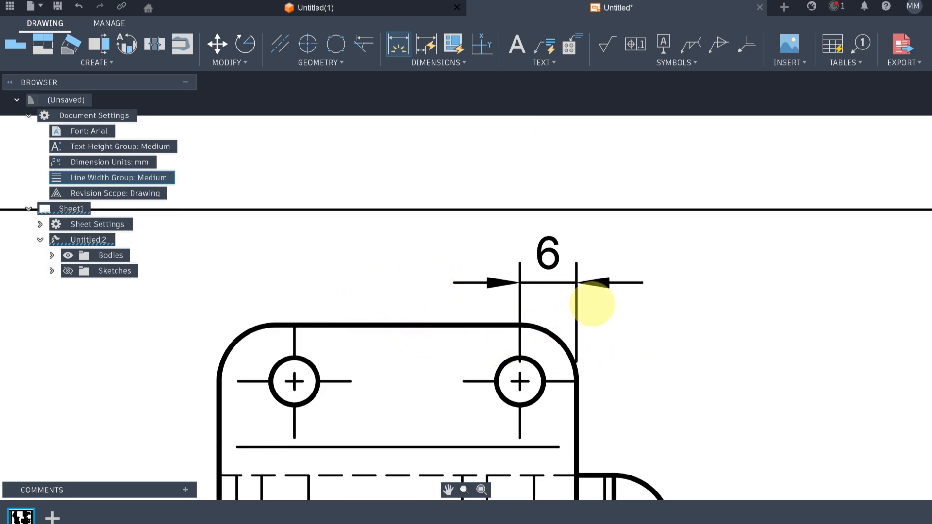
Step: Dimension the horizontal spacing between the two upper holes' centers in the top view, placing it above, level with the edge distance dimension
scroll(631, 313, down, 2)
scroll(583, 330, down, 2)
middle_drag(534, 349, 531, 208)
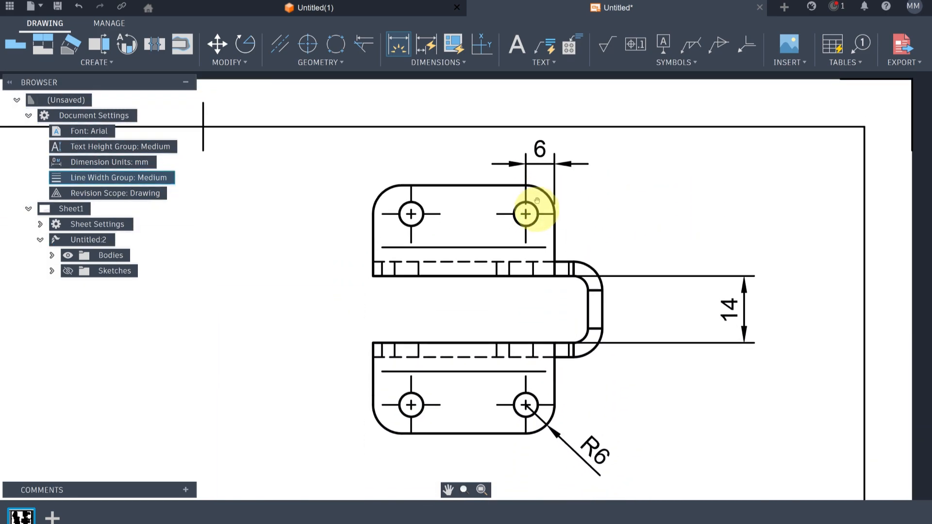
scroll(432, 267, up, 2)
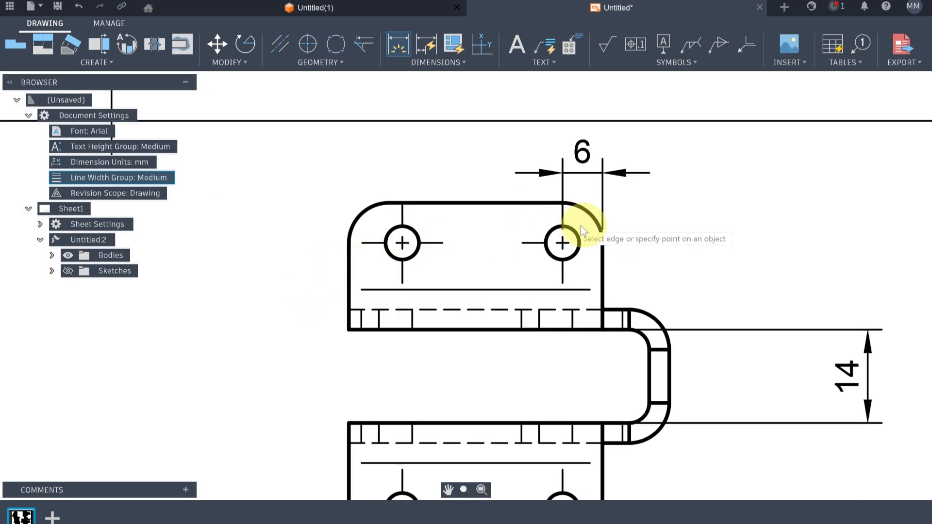
scroll(354, 252, up, 3)
click(425, 238)
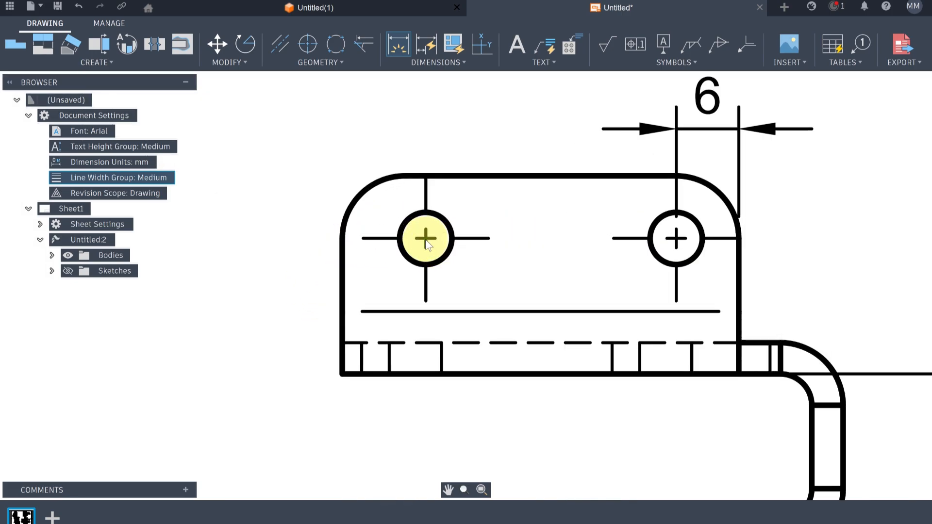
click(676, 241)
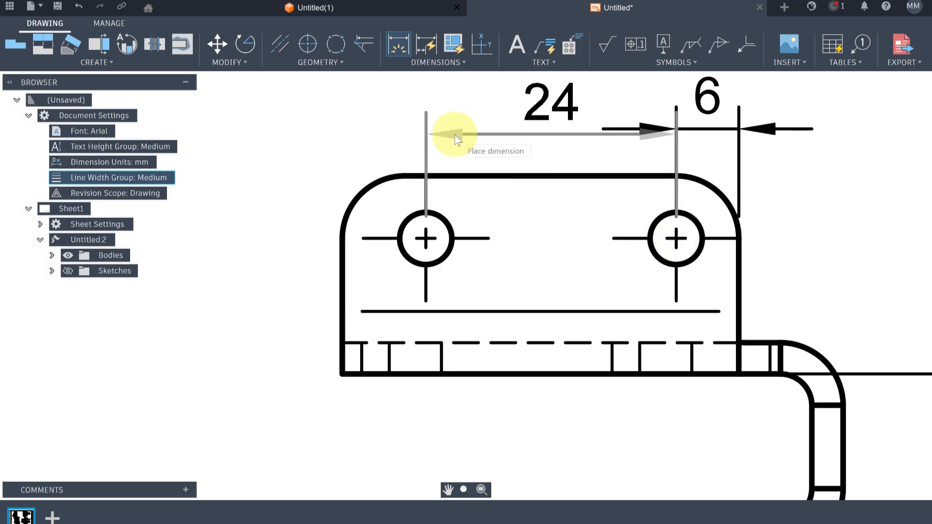
click(457, 132)
scroll(633, 173, up, 2)
scroll(632, 173, down, 3)
scroll(580, 194, up, 4)
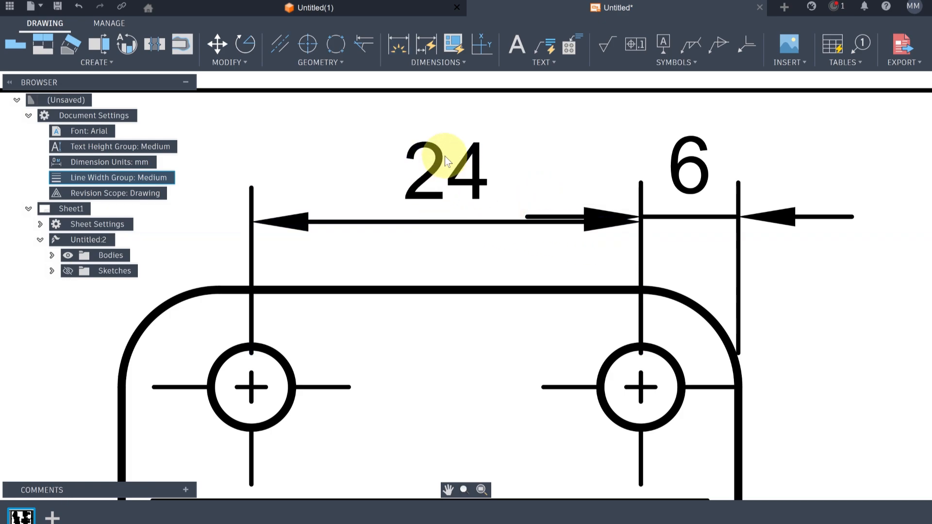
Step: Try to align the horizontal hole-spacing dimension above the top view with the adjacent edge-distance dimension
click(449, 171)
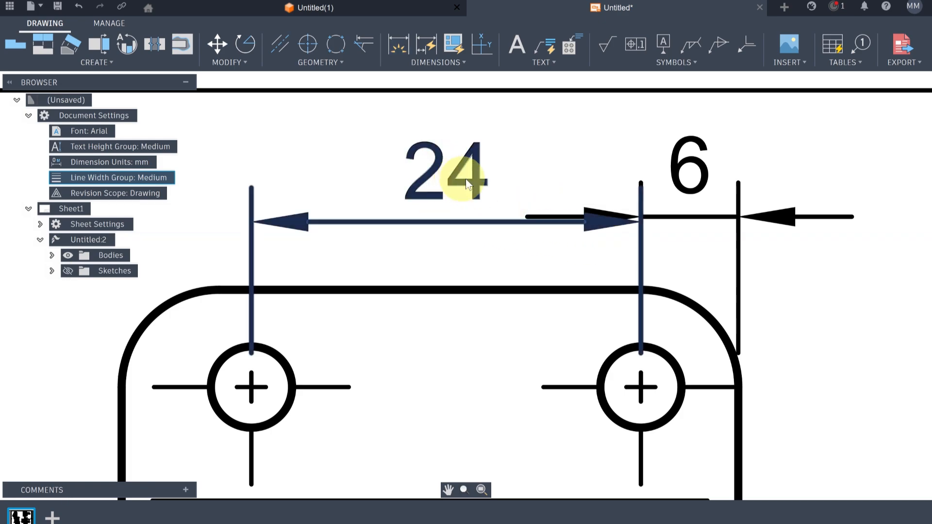
click(640, 222)
click(641, 221)
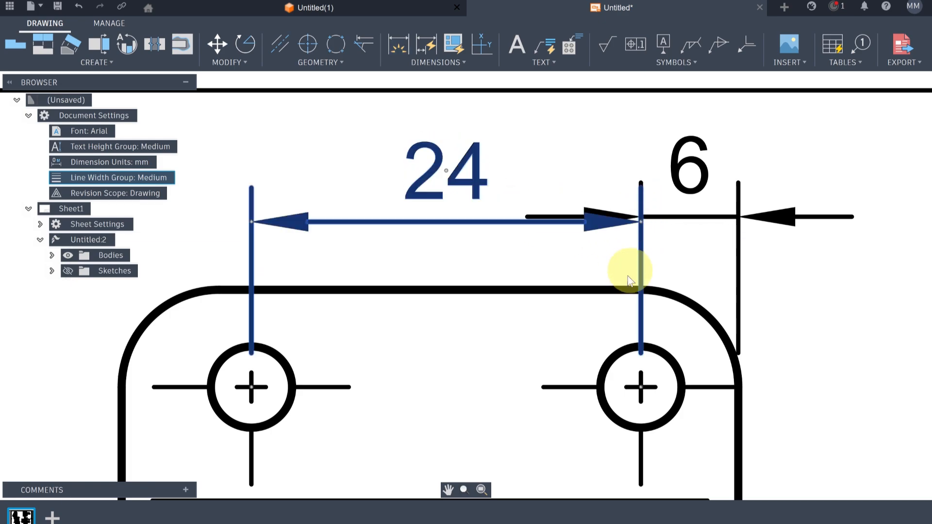
scroll(630, 264, down, 5)
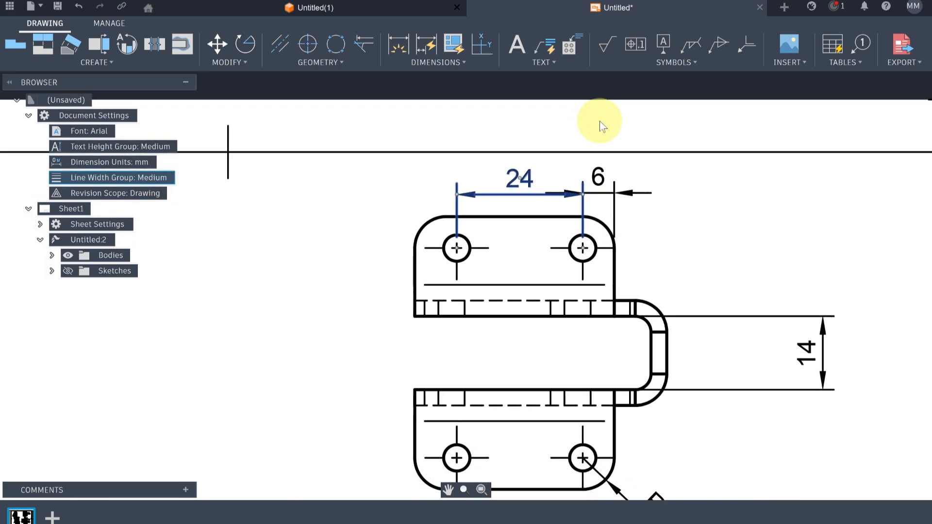
scroll(651, 333, up, 3)
scroll(682, 311, down, 5)
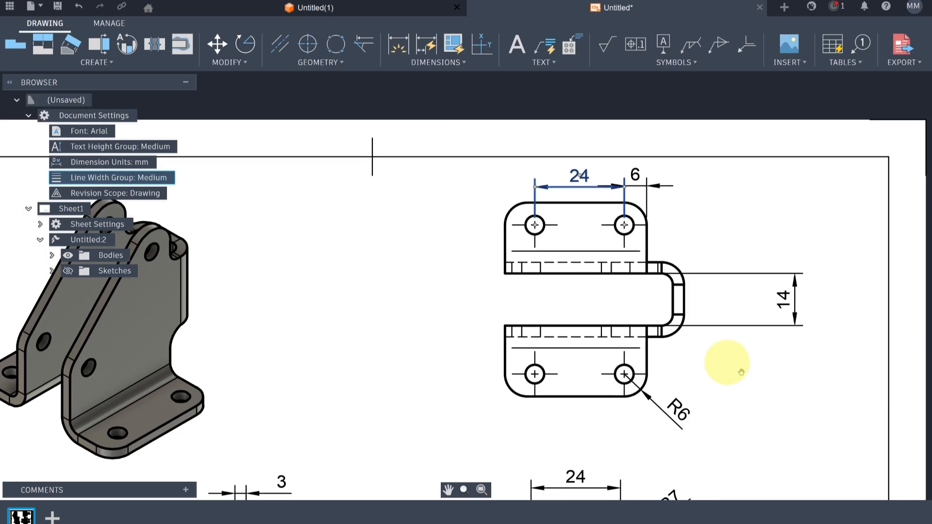
Step: Dimension the vertical distance from the lower-right hole's center to the lower flange's inner edge in the top view, placing it left of the view
middle_drag(741, 373, 686, 316)
scroll(616, 349, up, 5)
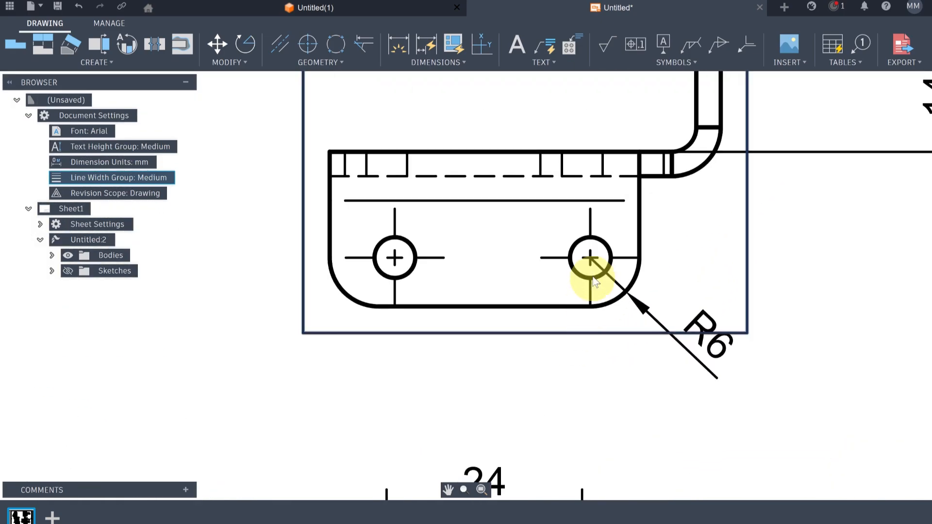
middle_drag(592, 284, 580, 366)
click(400, 48)
click(578, 339)
click(569, 233)
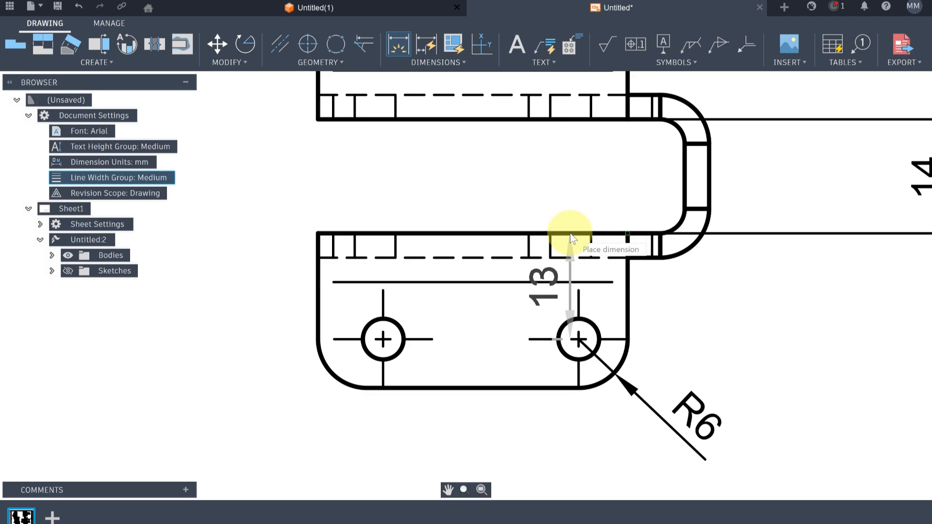
click(256, 298)
Step: Dimension the lower flange's width between its inner and outer edges in the top view, placing it left of the hole-center dimension
scroll(468, 296, down, 1)
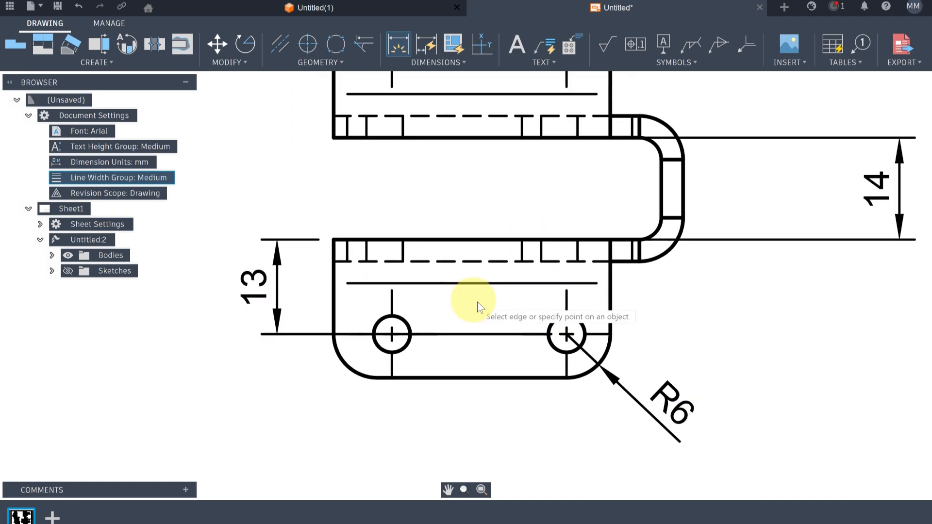
click(491, 233)
click(497, 373)
click(227, 329)
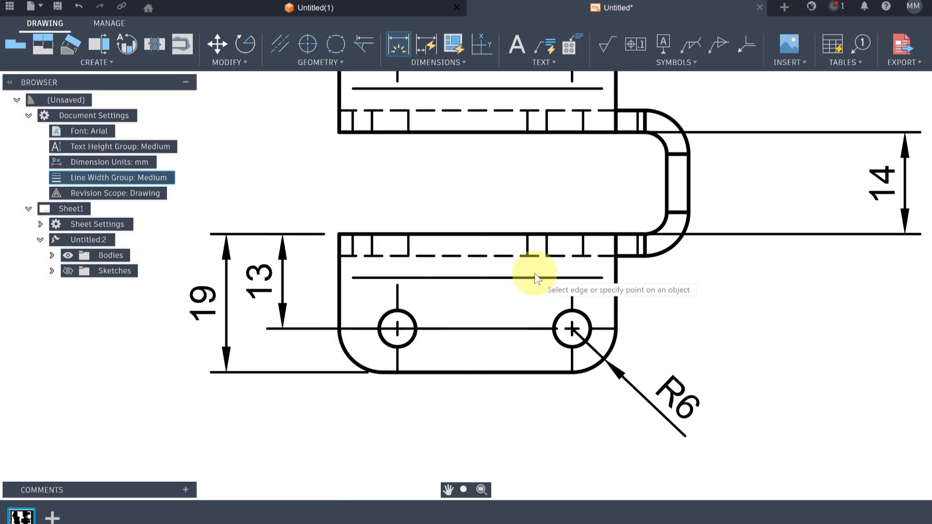
Step: Review the dimensions of all views across the whole sheet for completeness
scroll(535, 278, down, 3)
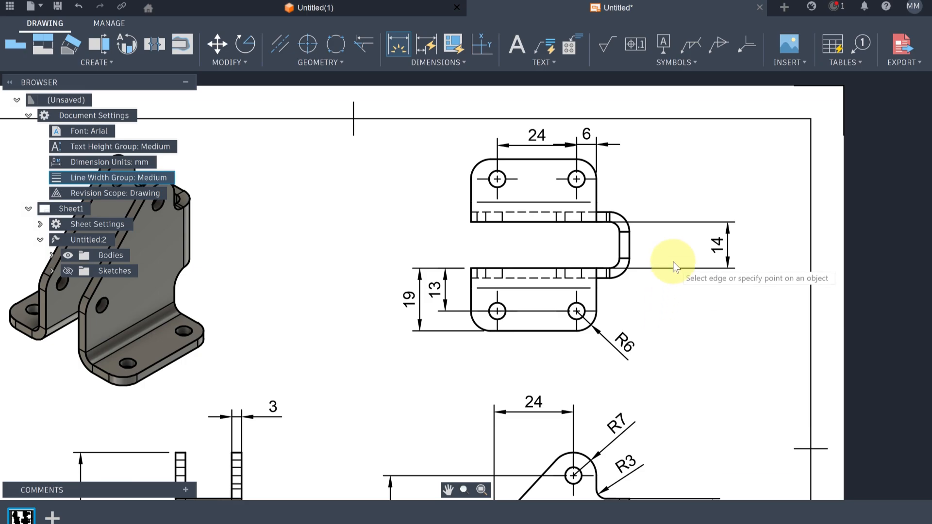
middle_drag(674, 267, 672, 292)
middle_drag(656, 358, 697, 298)
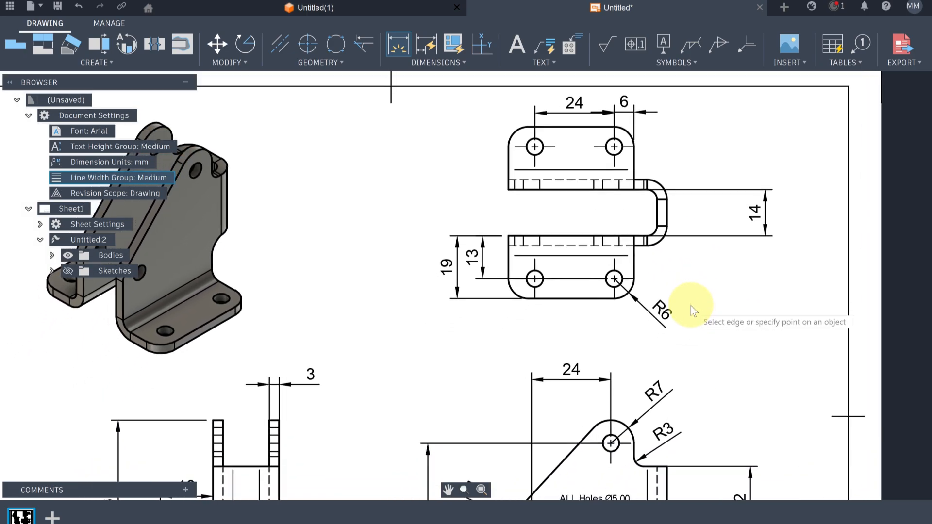
scroll(691, 306, down, 1)
scroll(692, 319, up, 1)
scroll(684, 322, down, 3)
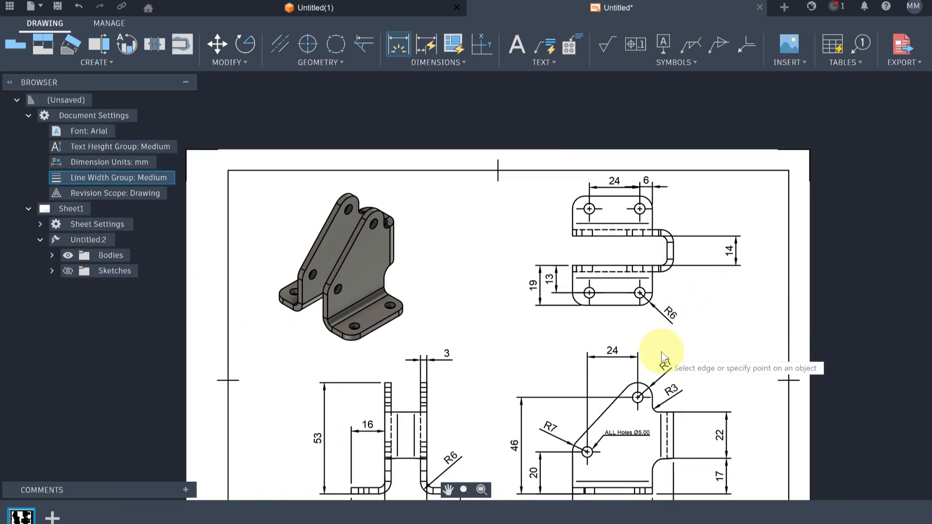
middle_drag(662, 350, 669, 266)
scroll(709, 354, down, 1)
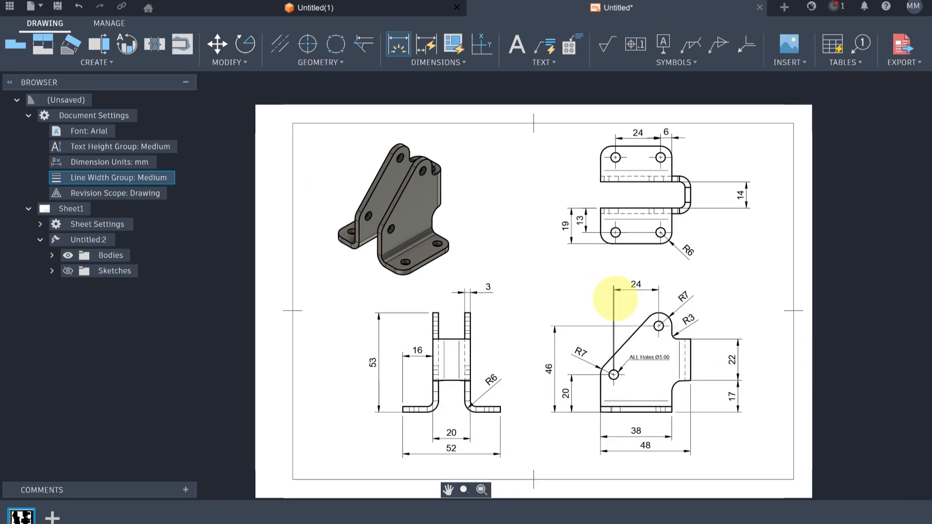
Step: Create a text box between the isometric and top views and enter the heading "NOTE:" on its first line
scroll(558, 325, up, 1)
scroll(485, 166, up, 2)
click(517, 44)
click(428, 154)
click(618, 225)
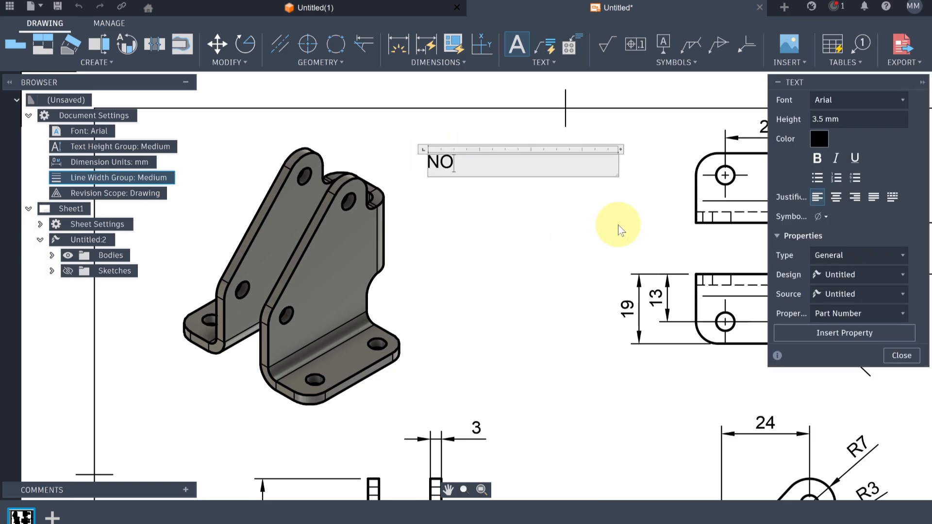
text(NOTE:)
key(Return)
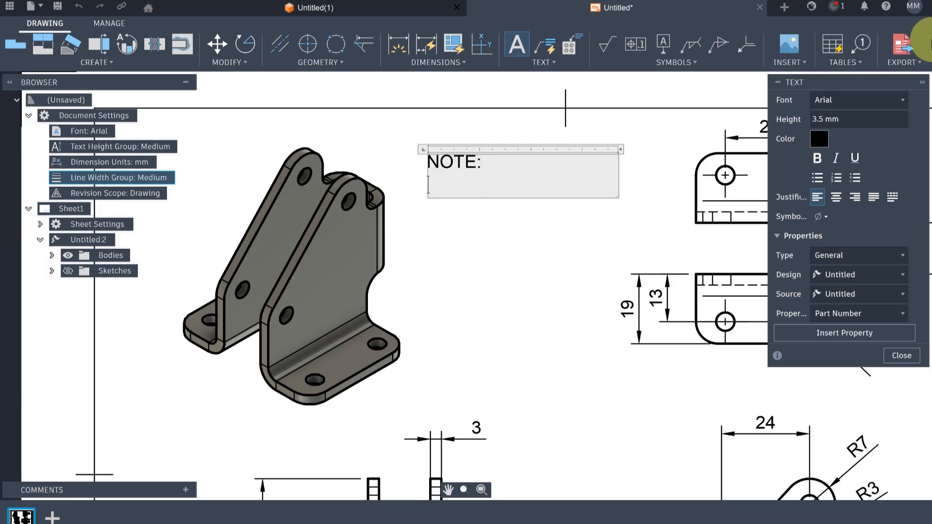
Step: Enter "1. ALL DIMENTIONS ARE IN MILIMETERS" as the first item under the note heading
text(1. ALL)
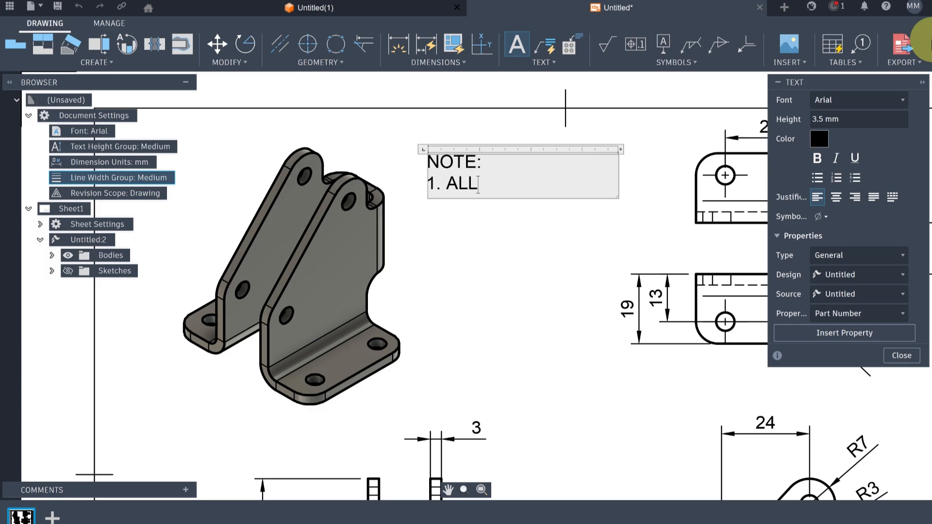
text( DIMENTIONS )
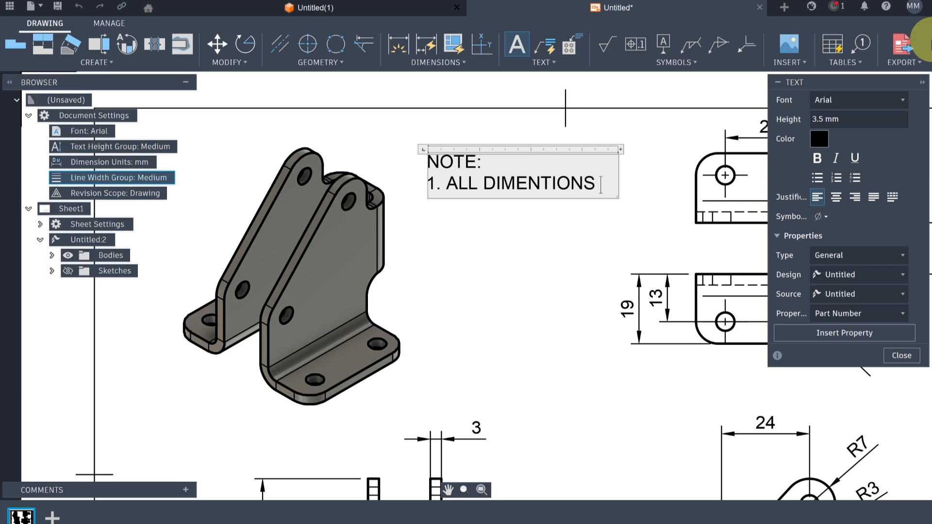
text(ARE IN)
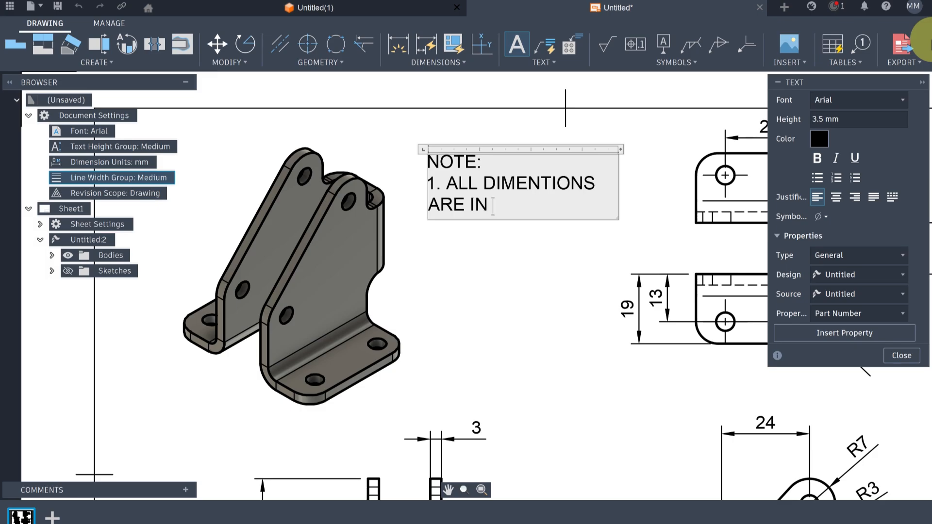
text(RS)
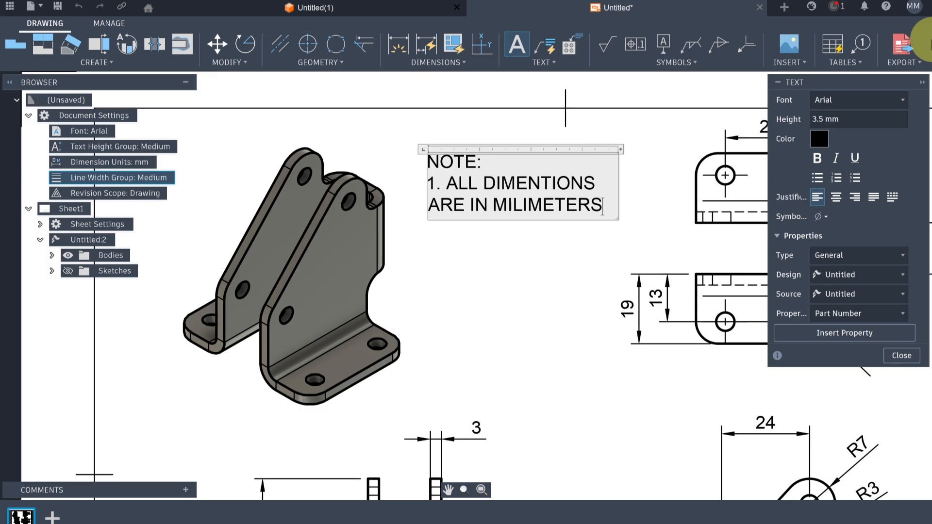
key(Return)
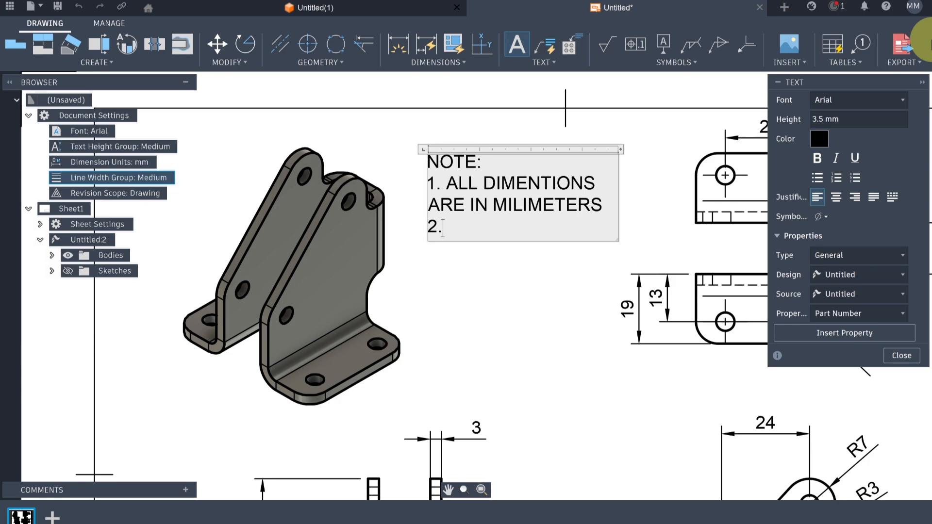
Step: Enter "2.THICKNESS 3mm" as the second item of the note
text(S)
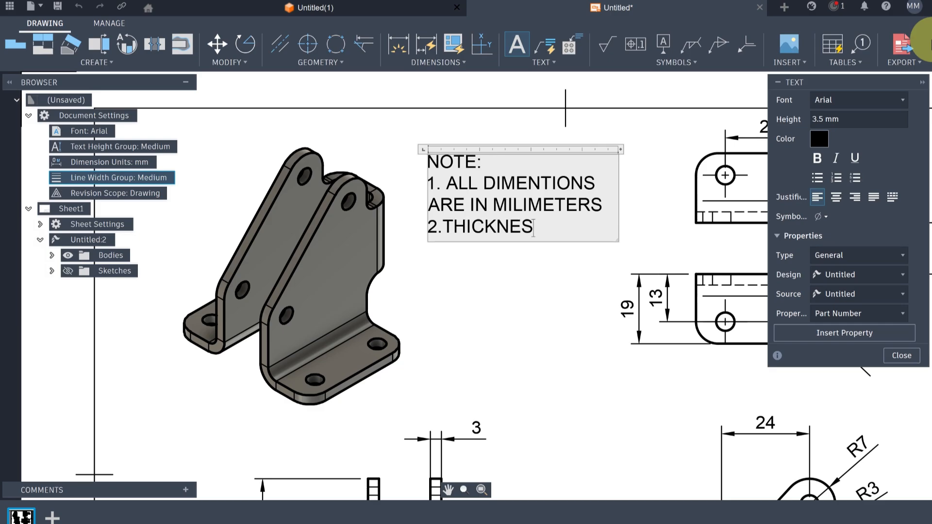
text(S 3mm)
key(Return)
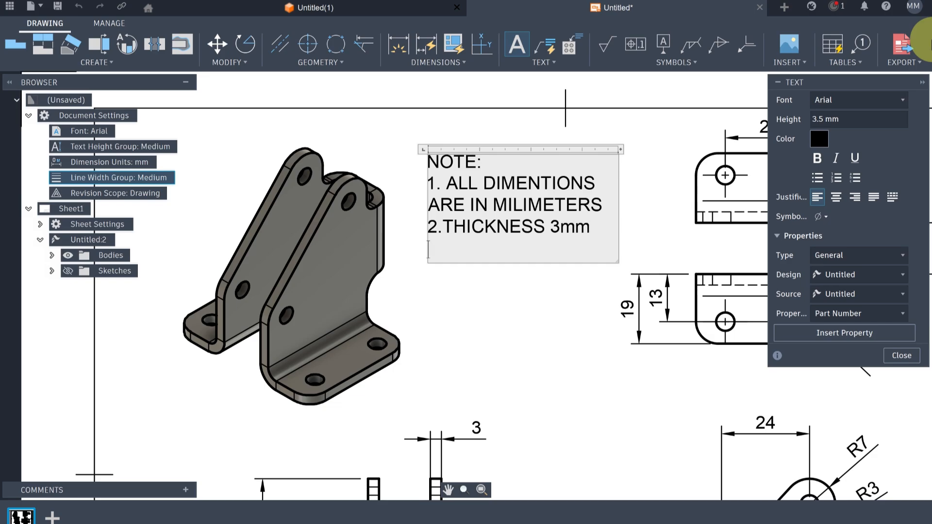
Step: Enter "3. ALL HOLES ARE Ø5.00 mm" as the third note item, inserting the diameter symbol before the value
text(3. ALL HOLES )
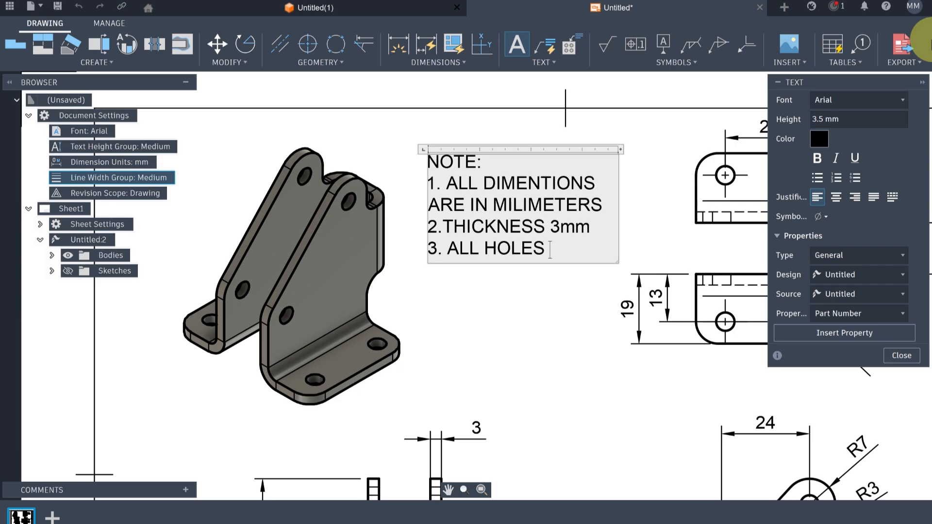
text(AR E)
text(E)
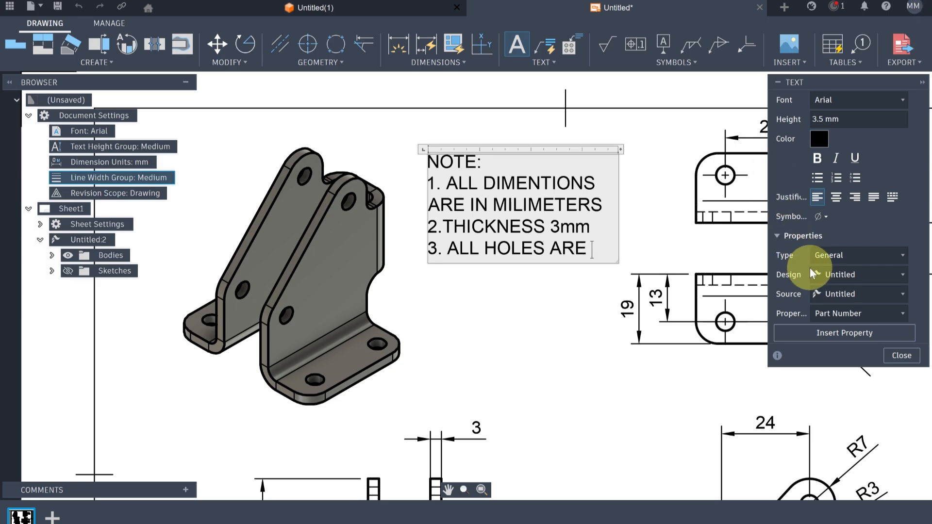
click(823, 218)
click(821, 235)
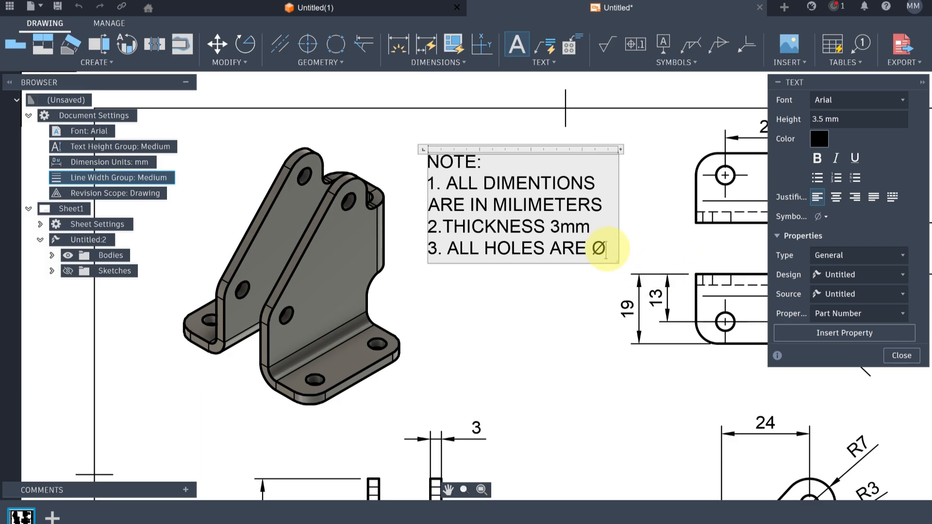
text(5.)
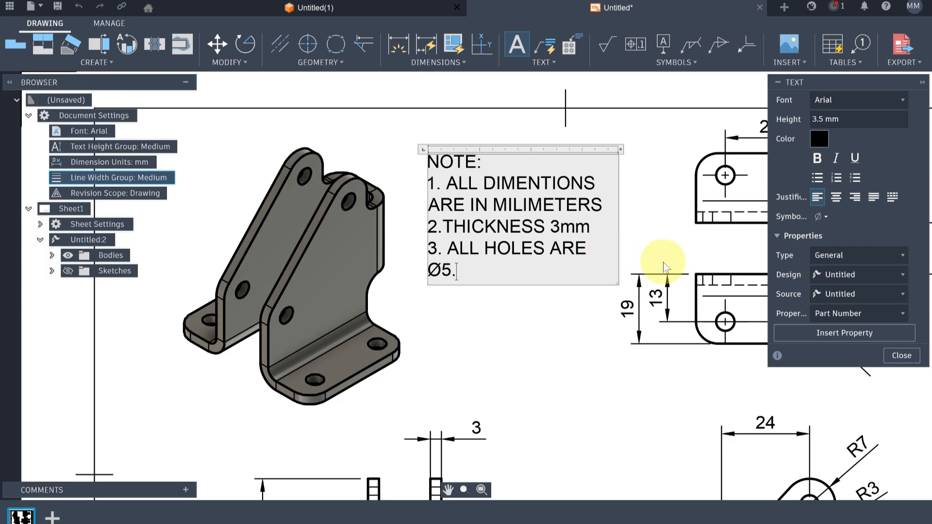
text(00 MM)
key(BackSpace)
key(BackSpace)
text(mm)
key(Return)
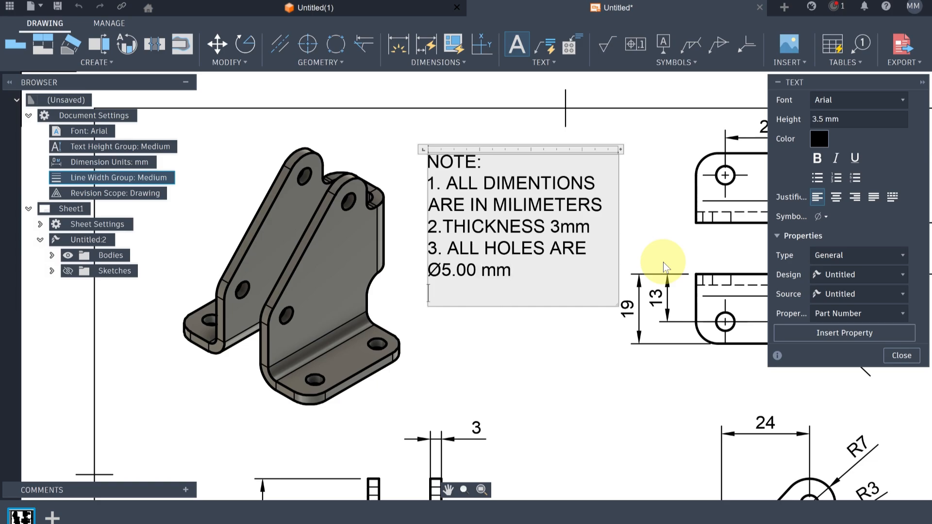
Step: Enter "4. BEND RADIUS 3mm" as the fourth note item and remove the space before "mm" in the hole diameter
text(4. BEND RADIO)
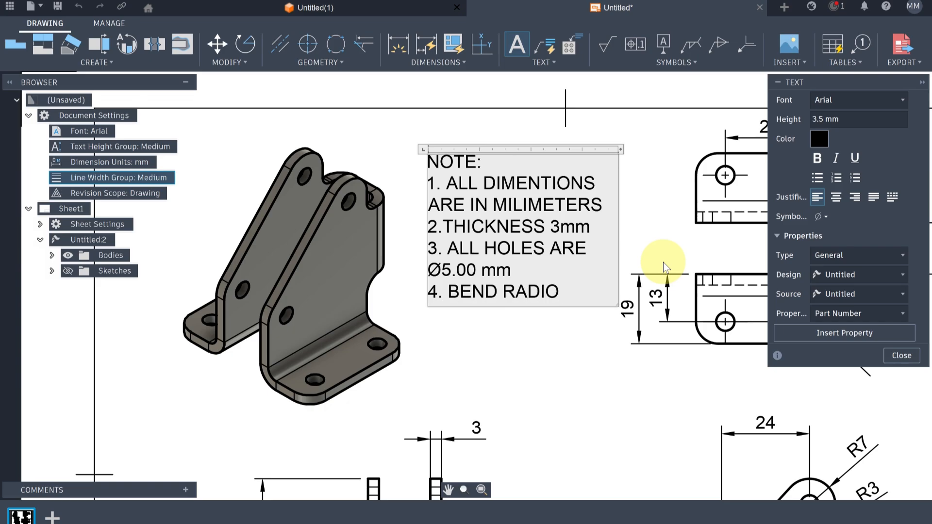
key(BackSpace)
text(US 3mm)
click(483, 270)
key(BackSpace)
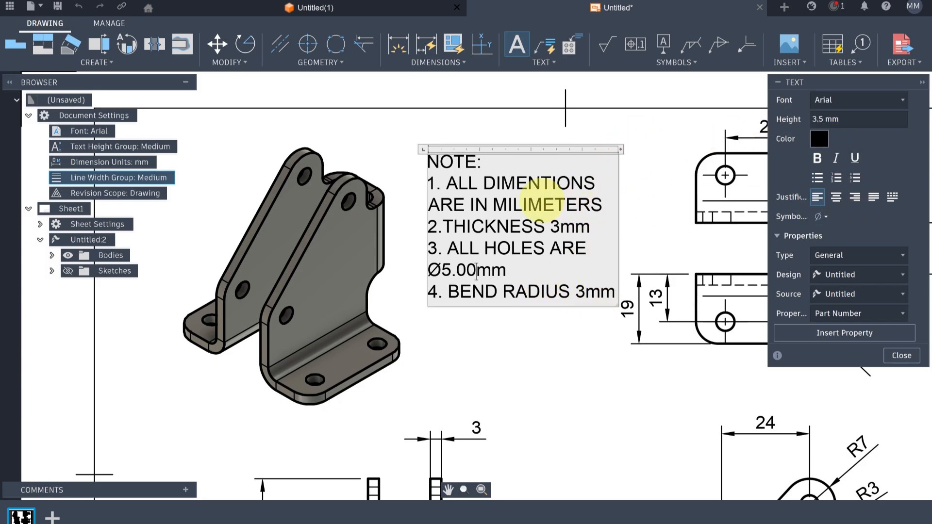
Step: Set the text height of the entire note to 2 mm and finish the text
triple_click(543, 202)
click(605, 294)
drag(604, 293, 408, 150)
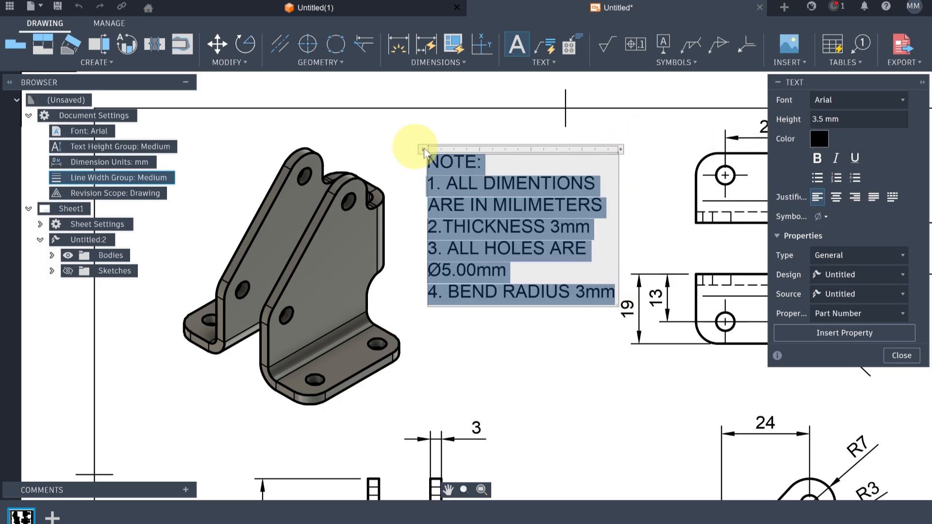
drag(824, 120, 800, 120)
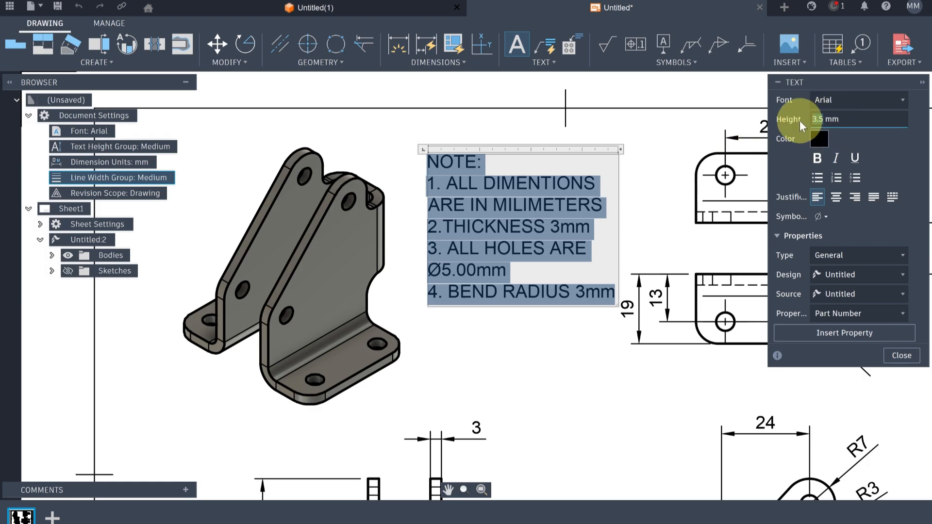
text(2)
key(Return)
click(901, 355)
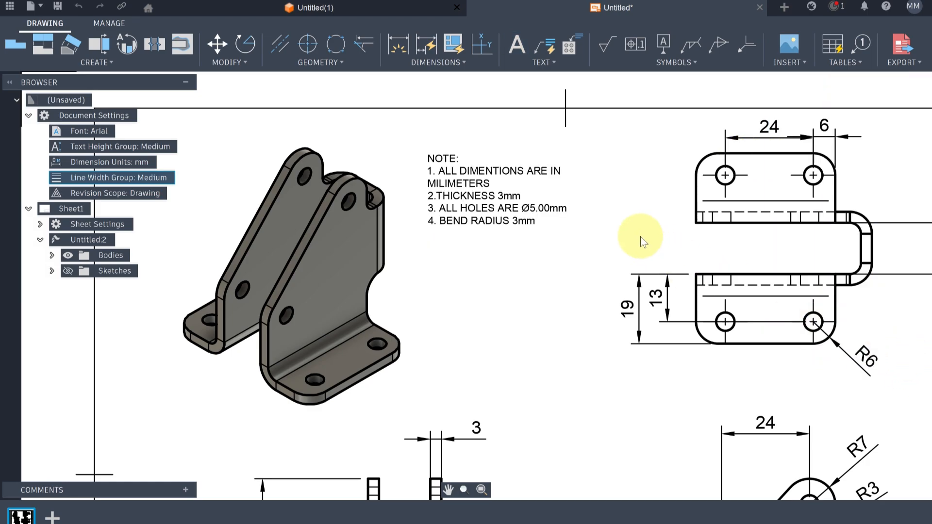
Step: Widen the note's text box so its first item fits on one line, and shift the note slightly down and right
double_click(480, 194)
drag(620, 148, 643, 159)
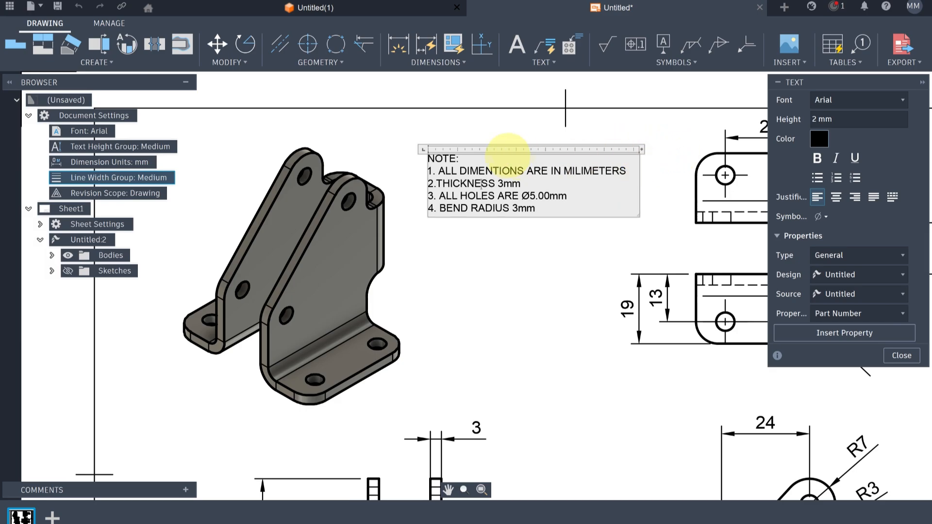
click(900, 355)
mouse_move(517, 164)
mouse_down()
mouse_move(515, 181)
mouse_move(545, 192)
mouse_move(540, 177)
mouse_up()
scroll(508, 280, down, 2)
middle_drag(532, 255, 483, 169)
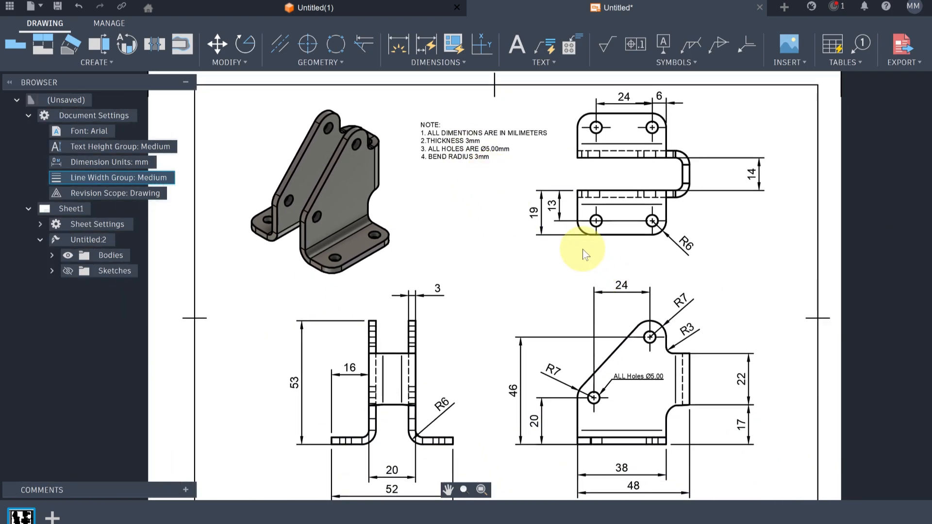
Step: Set the text height of the entire note to 2.5 mm and finish editing it
double_click(473, 155)
key(ctrl+a)
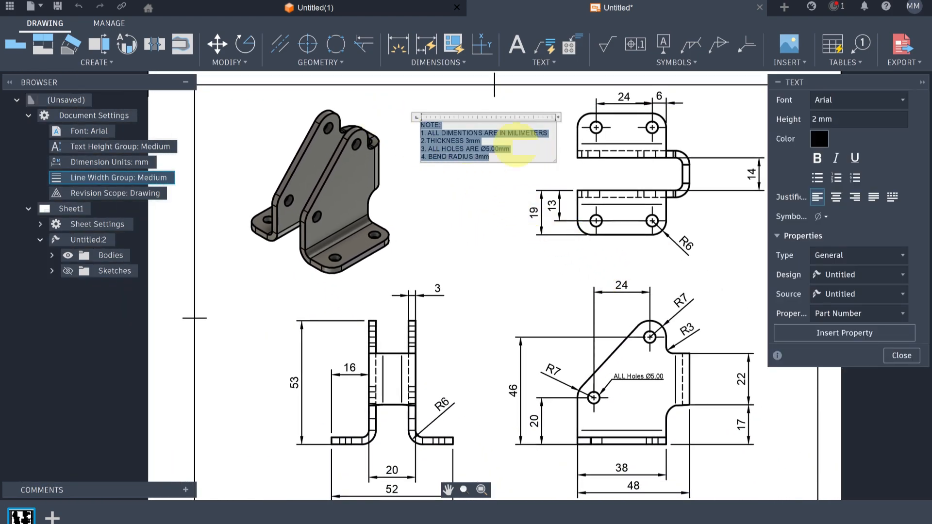
click(819, 120)
text(.5)
key(Return)
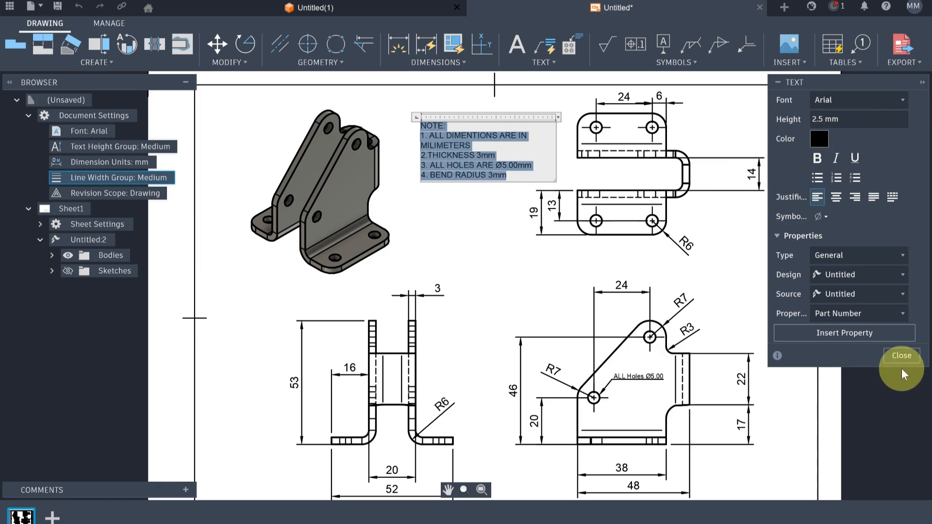
click(902, 356)
Step: Widen the enlarged note's text box to keep the first item on one line, and move the note up and left, clear of the views
scroll(485, 209, up, 3)
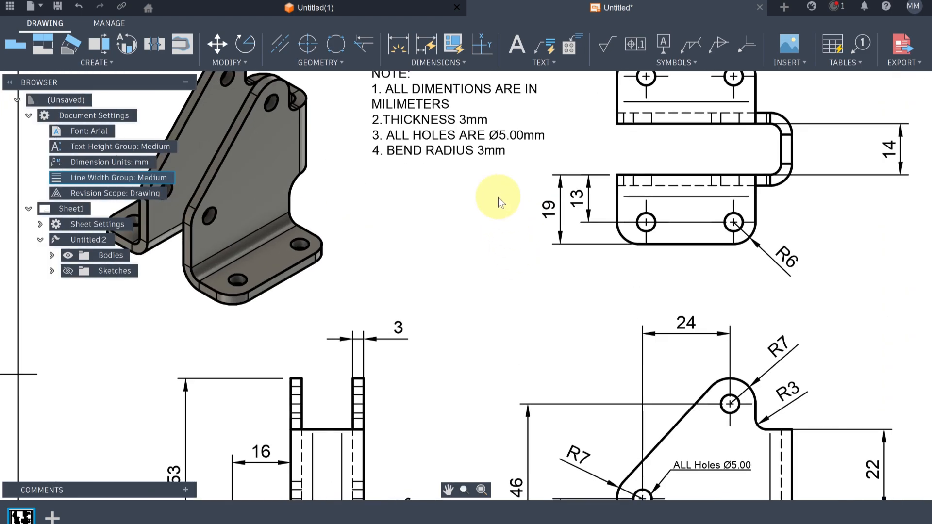
middle_drag(498, 197, 476, 258)
double_click(395, 151)
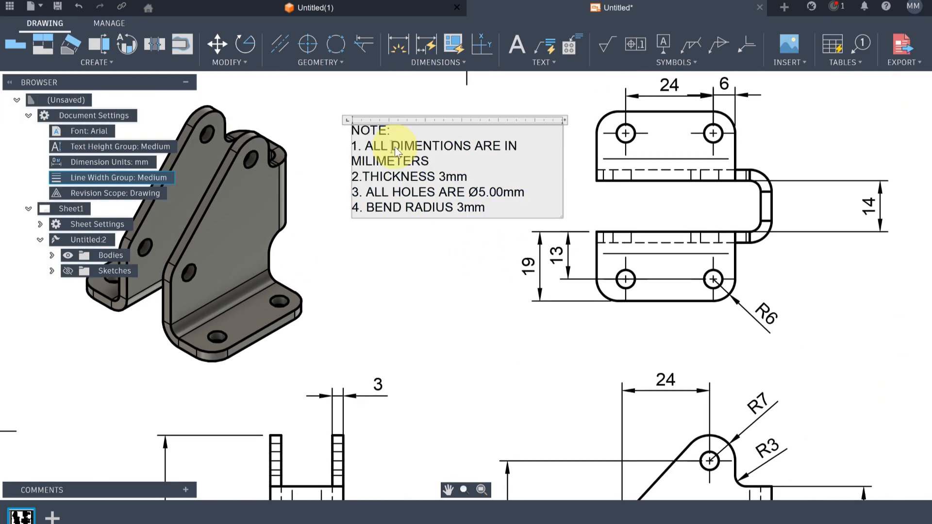
drag(564, 119, 624, 129)
click(561, 117)
drag(532, 147, 492, 121)
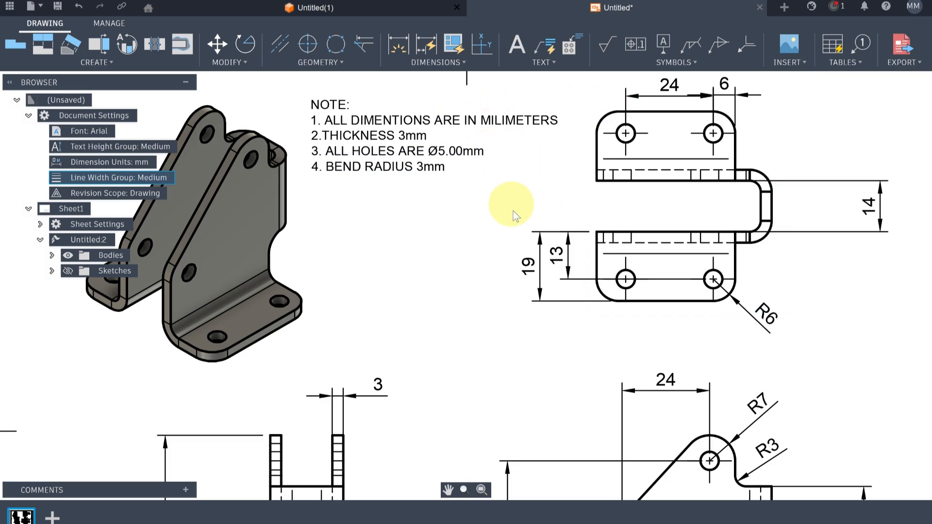
scroll(507, 264, down, 4)
middle_drag(508, 264, 508, 155)
scroll(526, 229, down, 1)
mouse_move(526, 228)
middle_down()
mouse_move(505, 253)
mouse_move(530, 261)
middle_up()
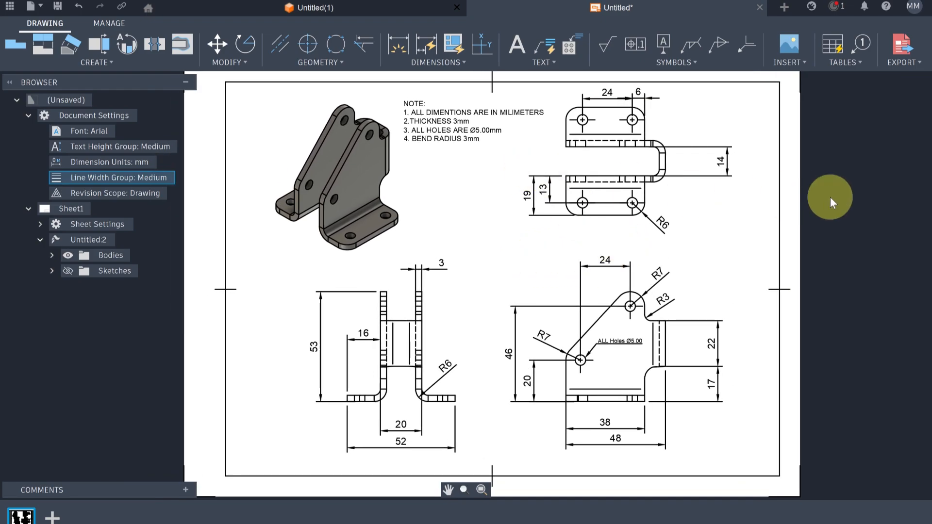